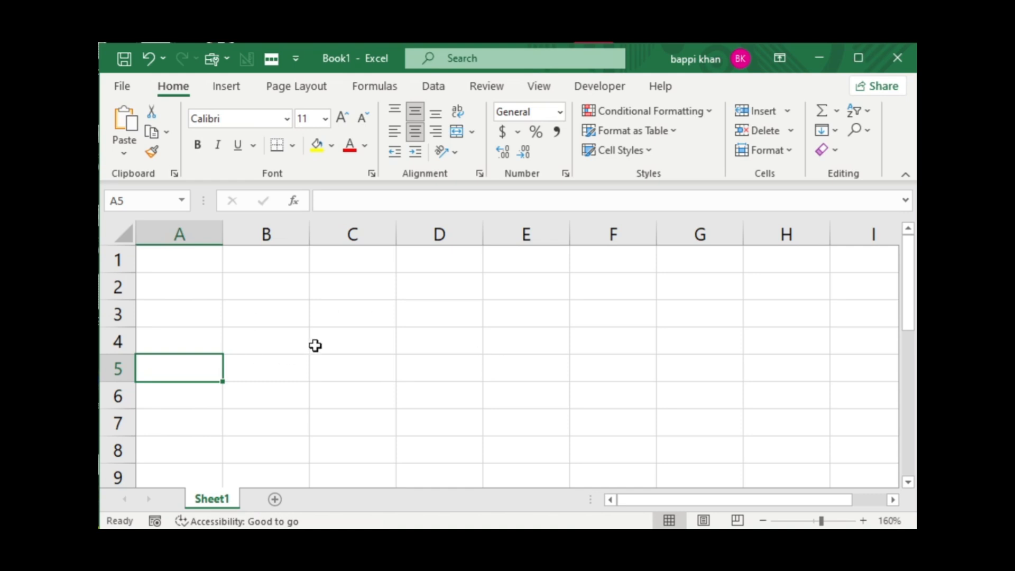
# Enter the numbers 10, 15, 12, 10 and 50 down column B in cells B3 to B7.
pyautogui.click(272, 319)
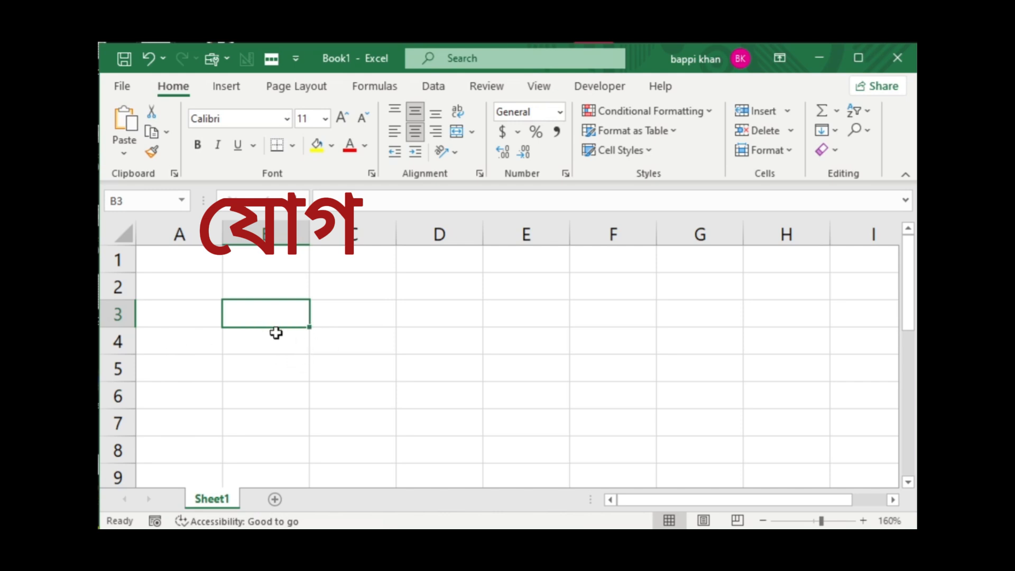
pyautogui.write('1')
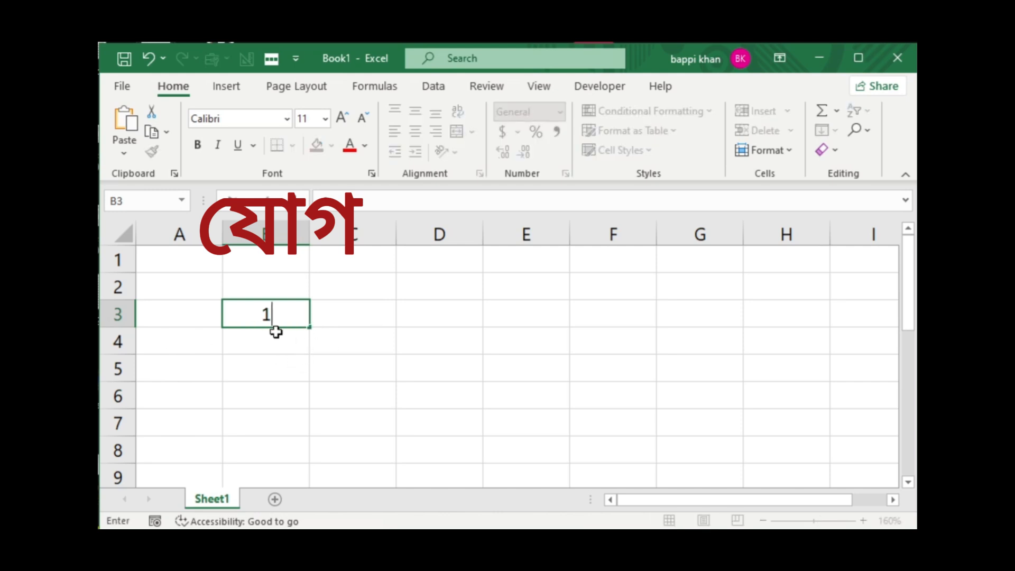
pyautogui.write('0')
pyautogui.press('Return')
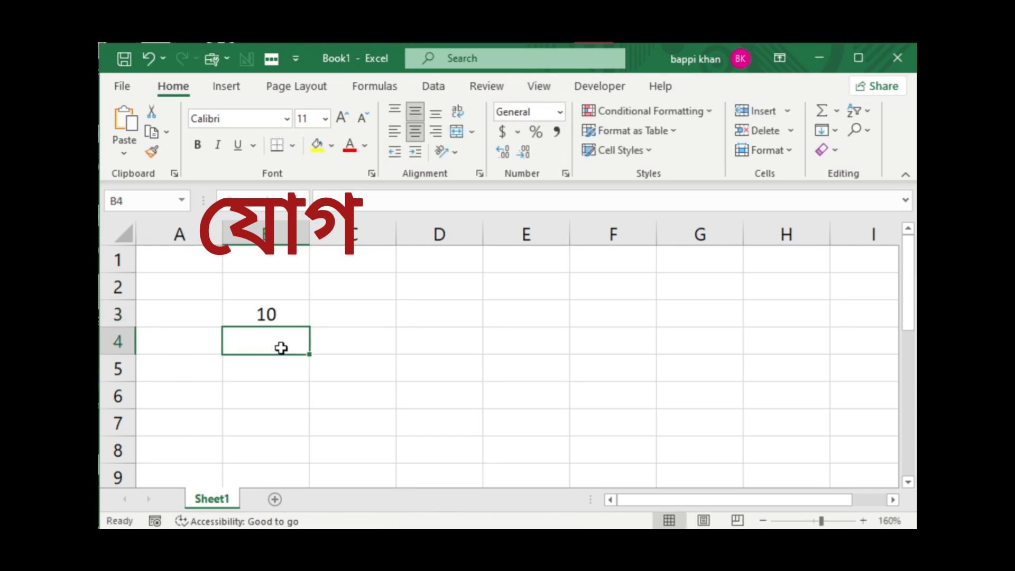
pyautogui.write('15')
pyautogui.press('Return')
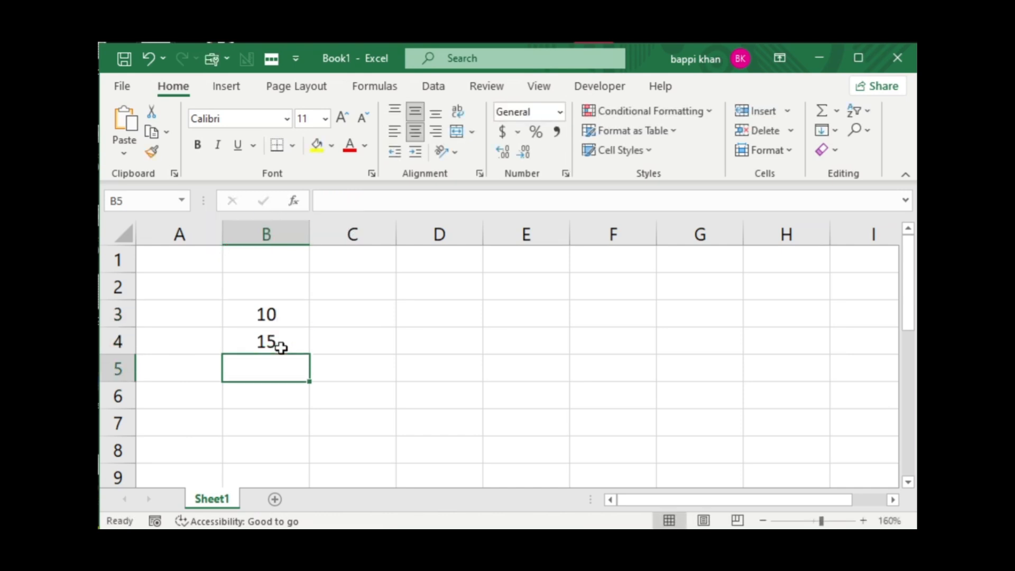
pyautogui.write('12')
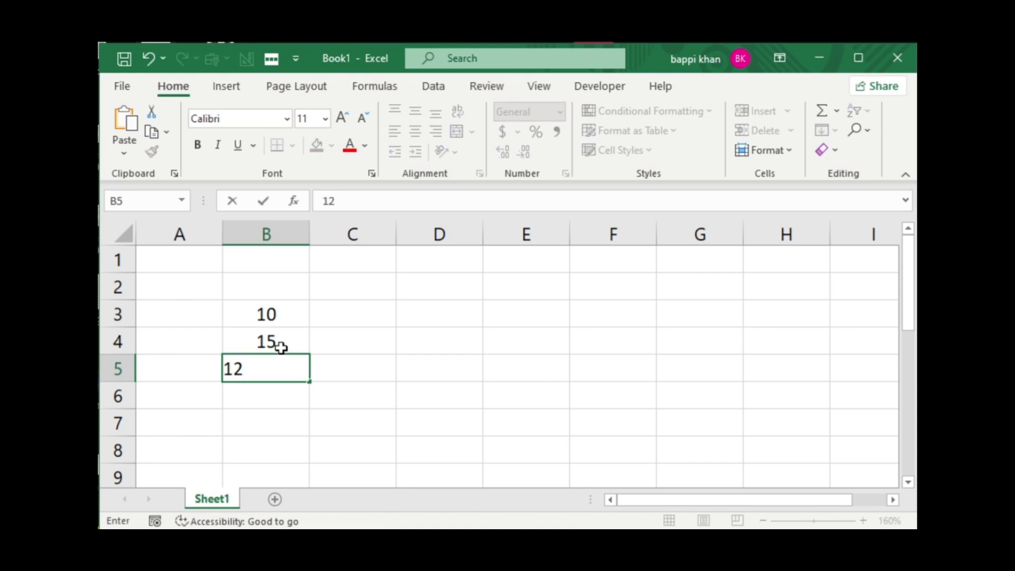
pyautogui.click(271, 397)
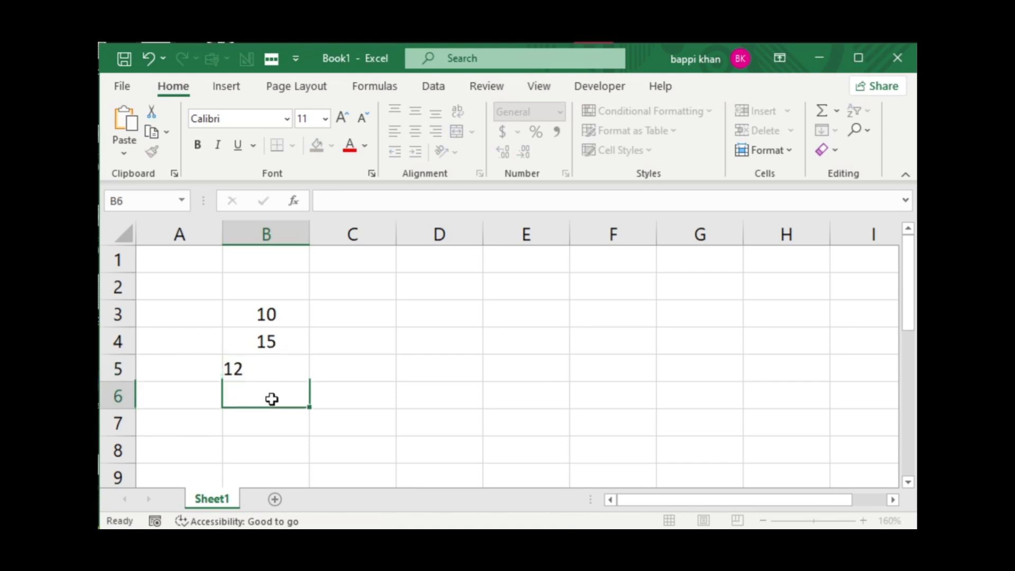
pyautogui.write('10')
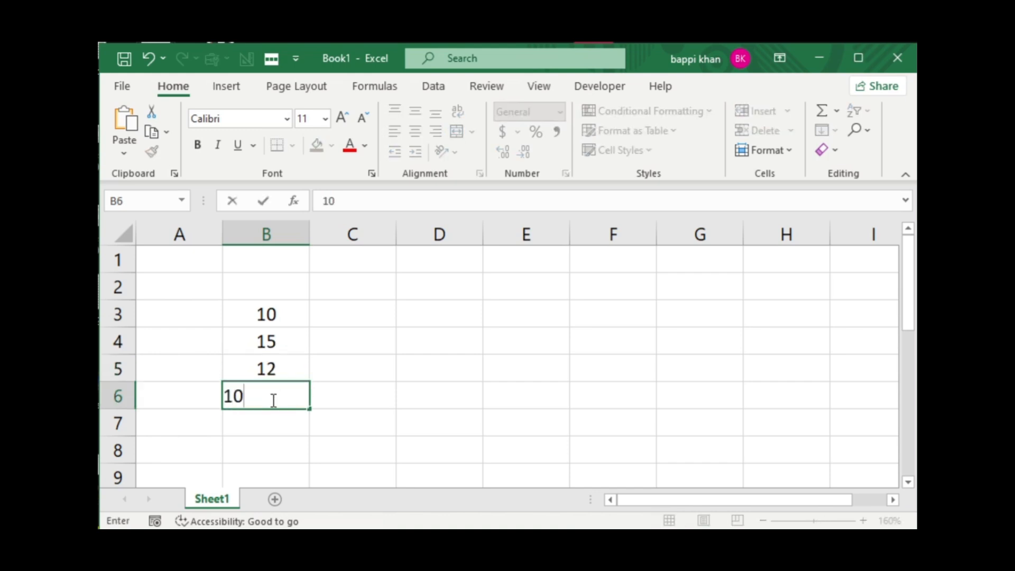
pyautogui.press('Return')
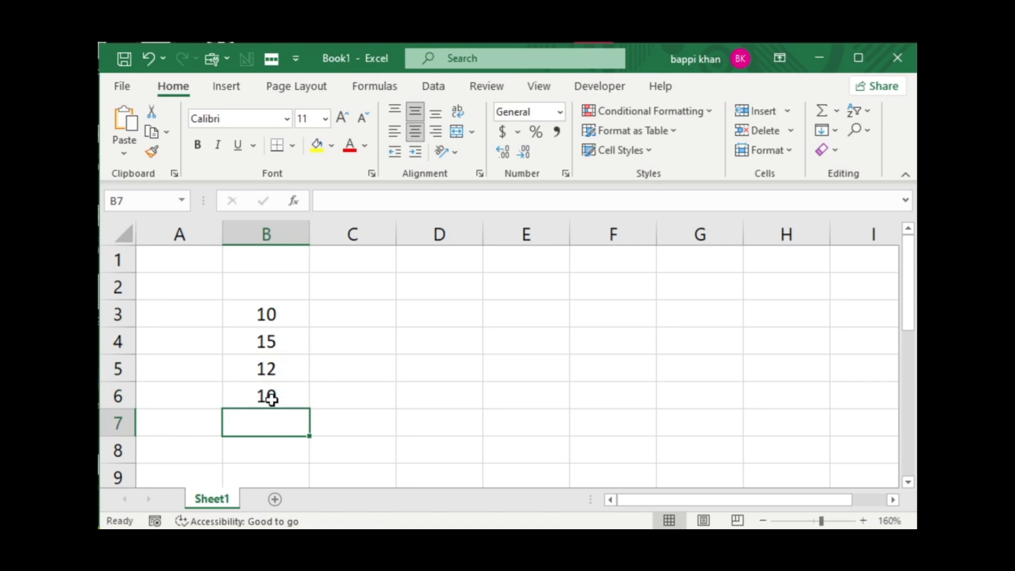
pyautogui.write('50')
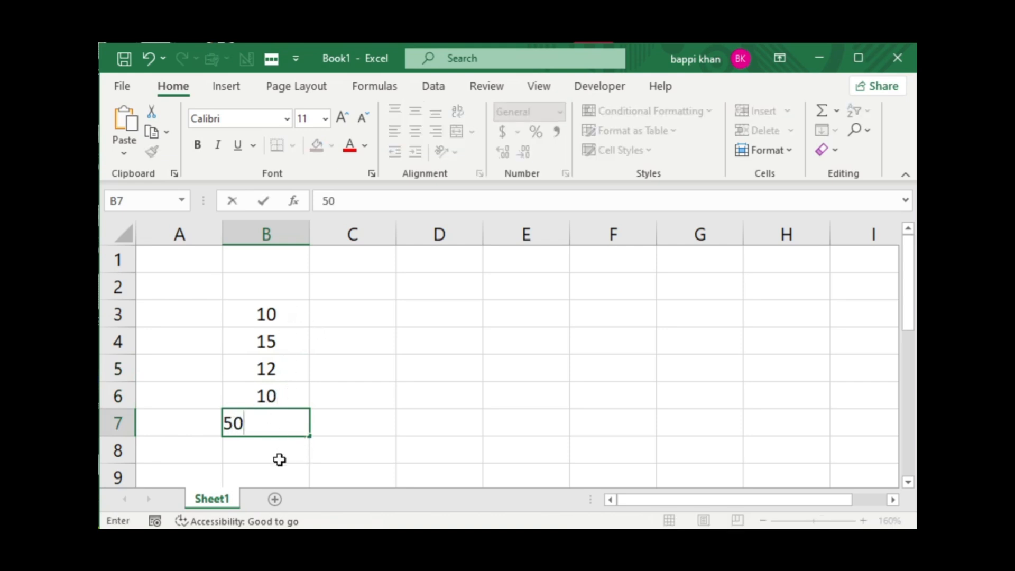
pyautogui.press('Return')
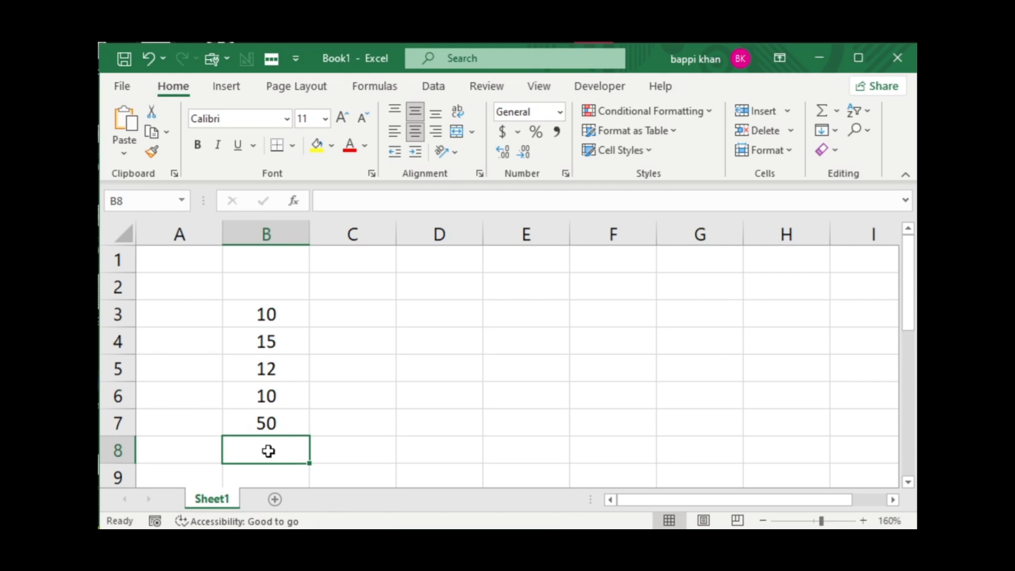
# Add up the five numbers in cell B8 with the formula =sum(B3+B4+B5+B6+B7).
pyautogui.write('=')
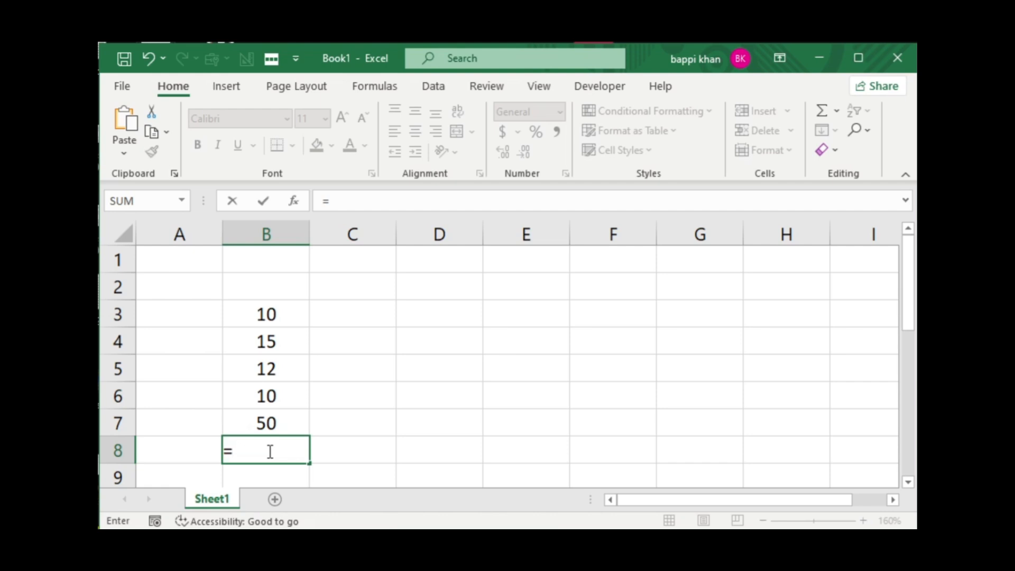
pyautogui.write('su')
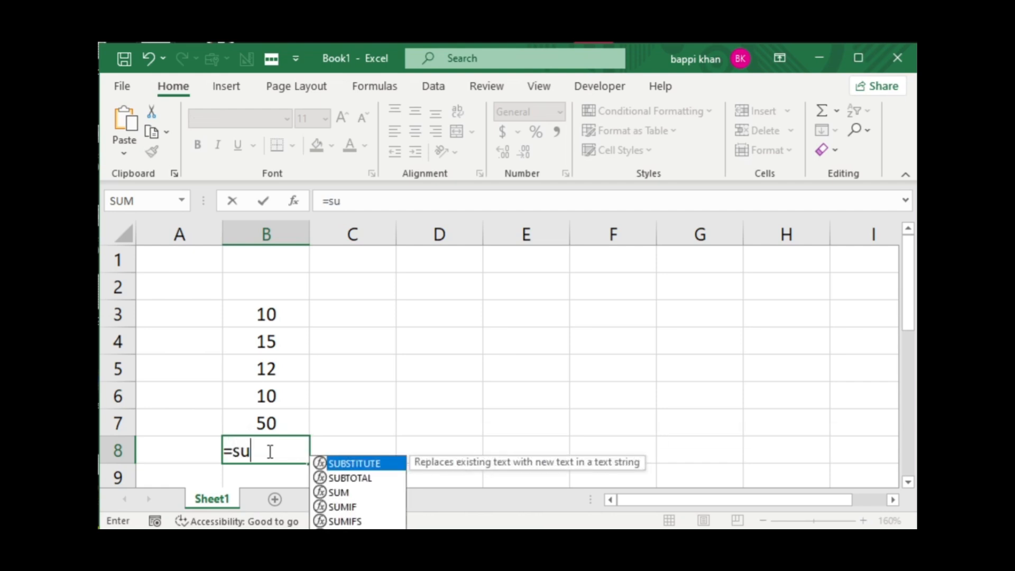
pyautogui.write('m')
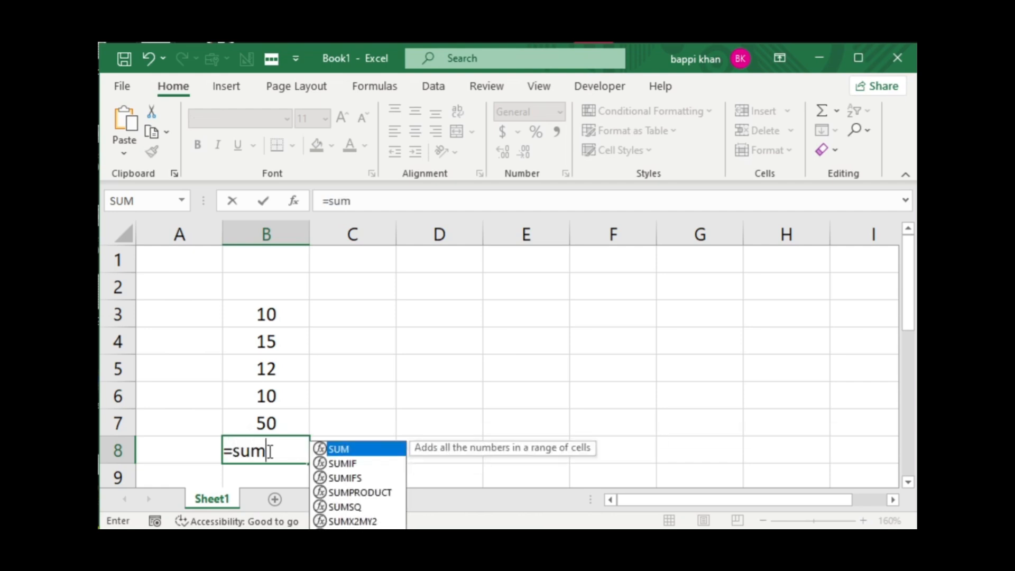
pyautogui.write('(')
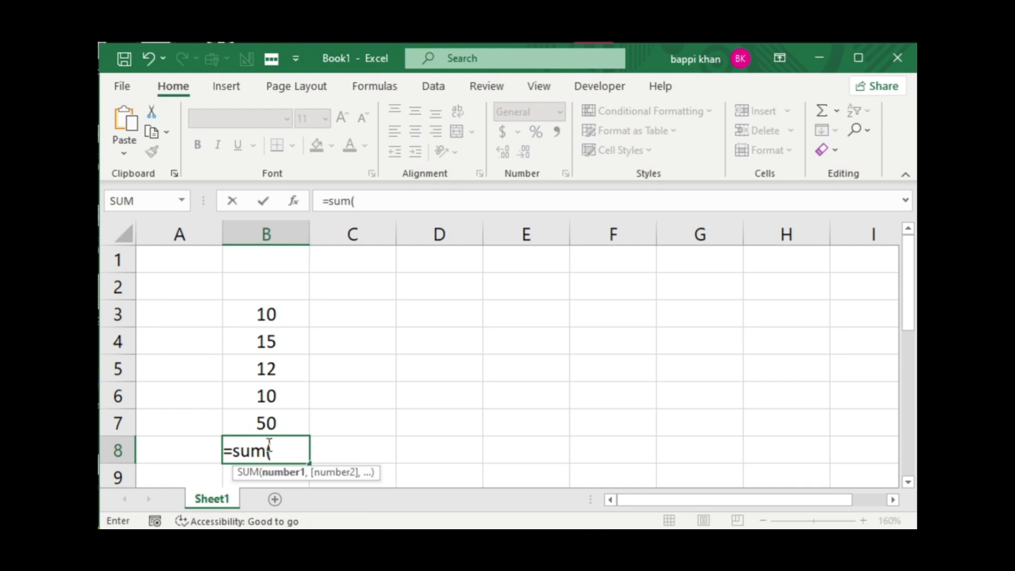
pyautogui.click(270, 315)
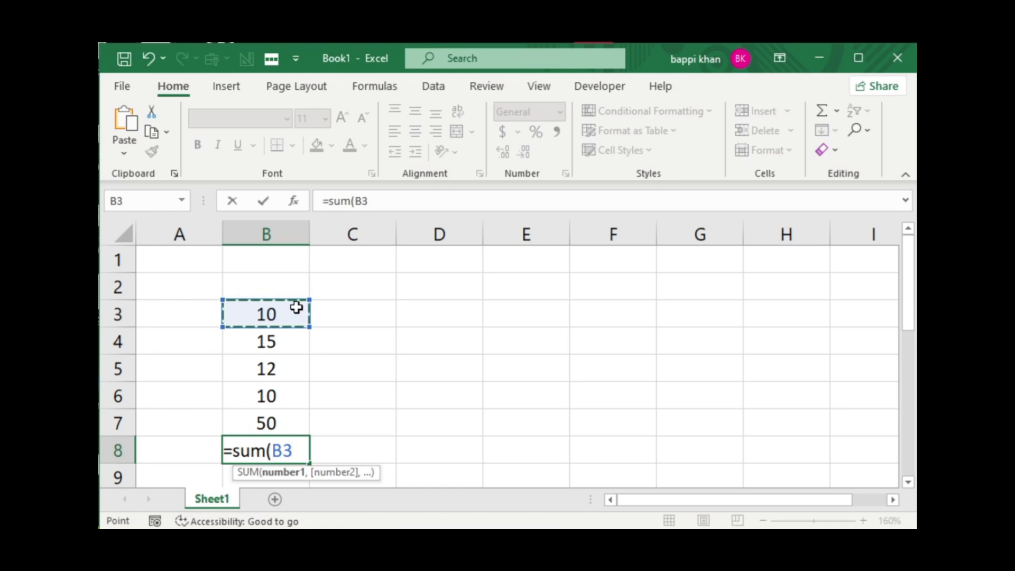
pyautogui.write('+')
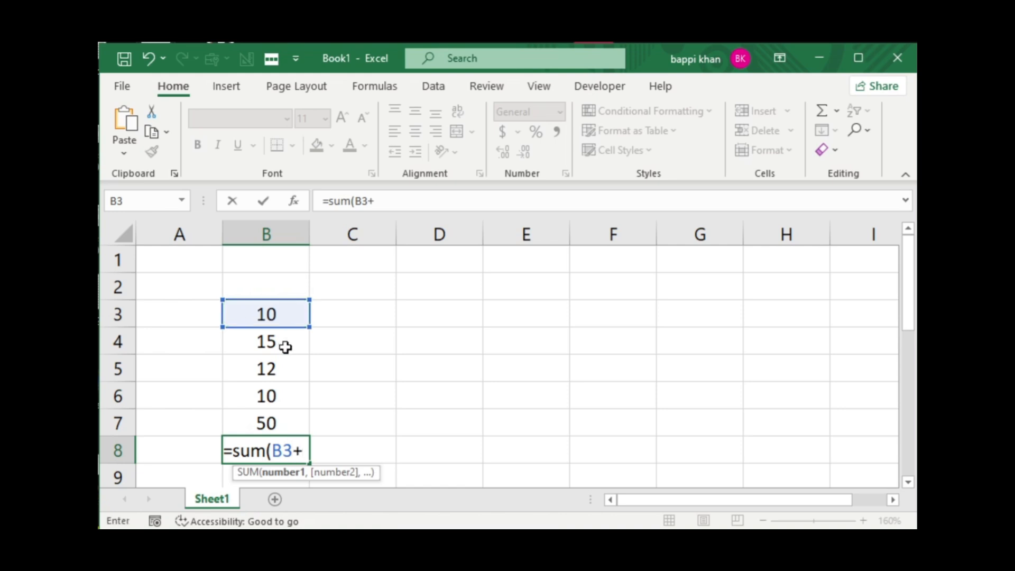
pyautogui.click(285, 347)
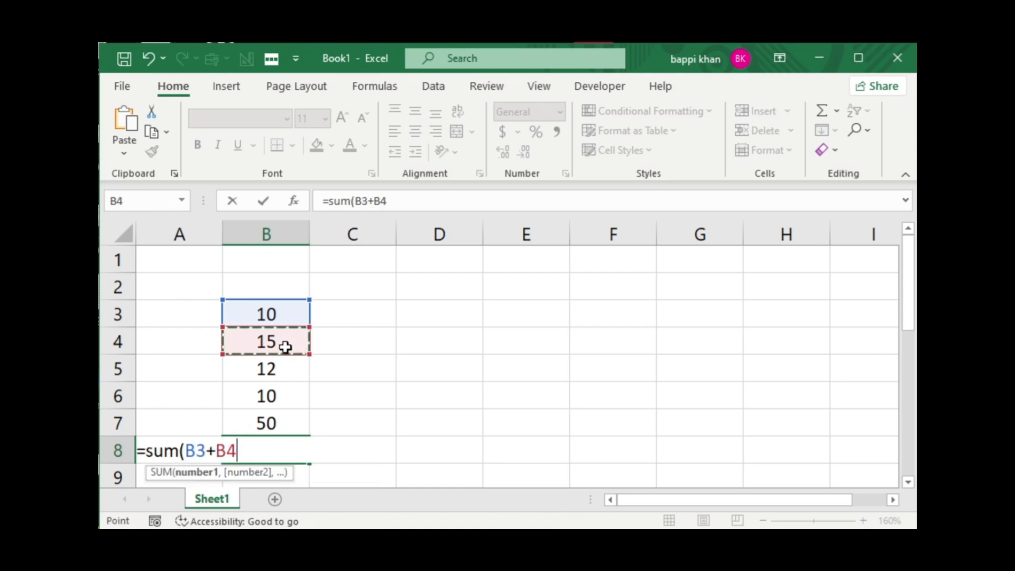
pyautogui.write('+')
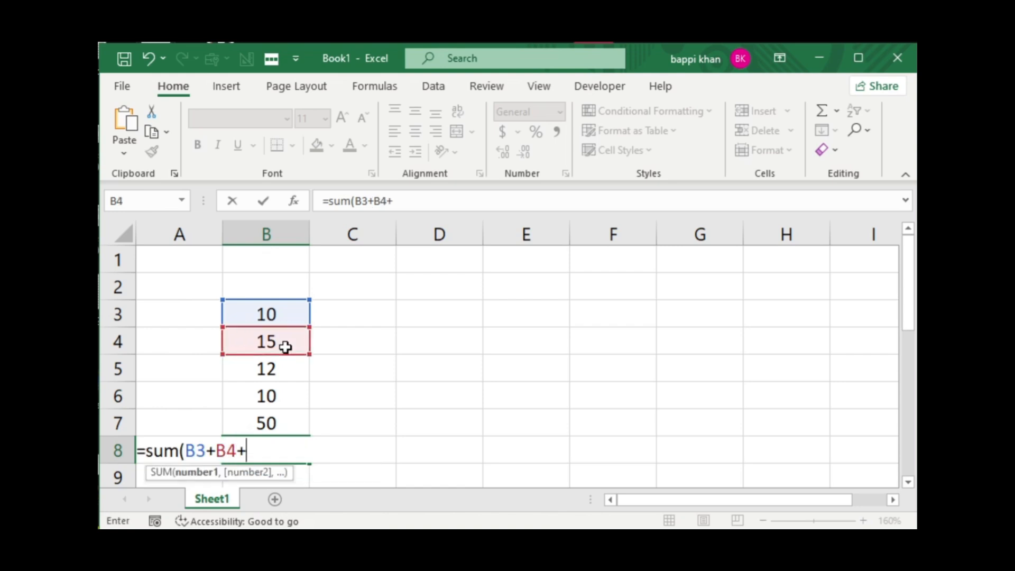
pyautogui.click(293, 369)
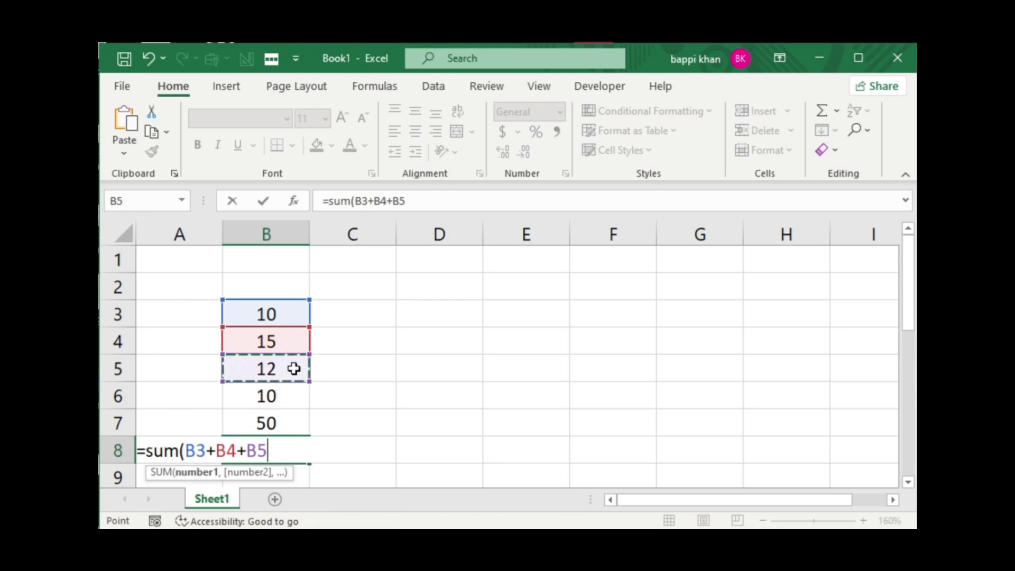
pyautogui.write('+')
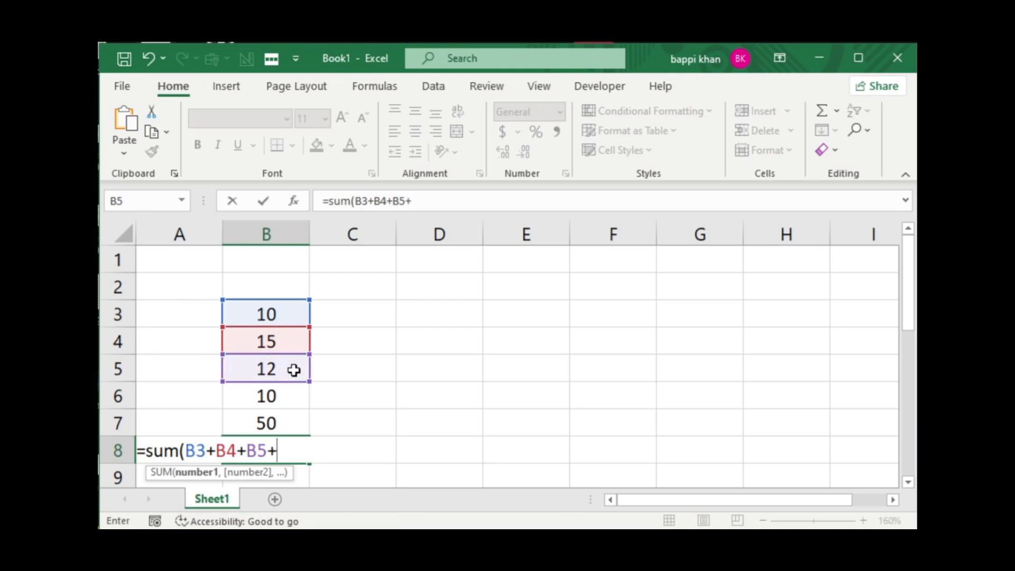
pyautogui.click(290, 398)
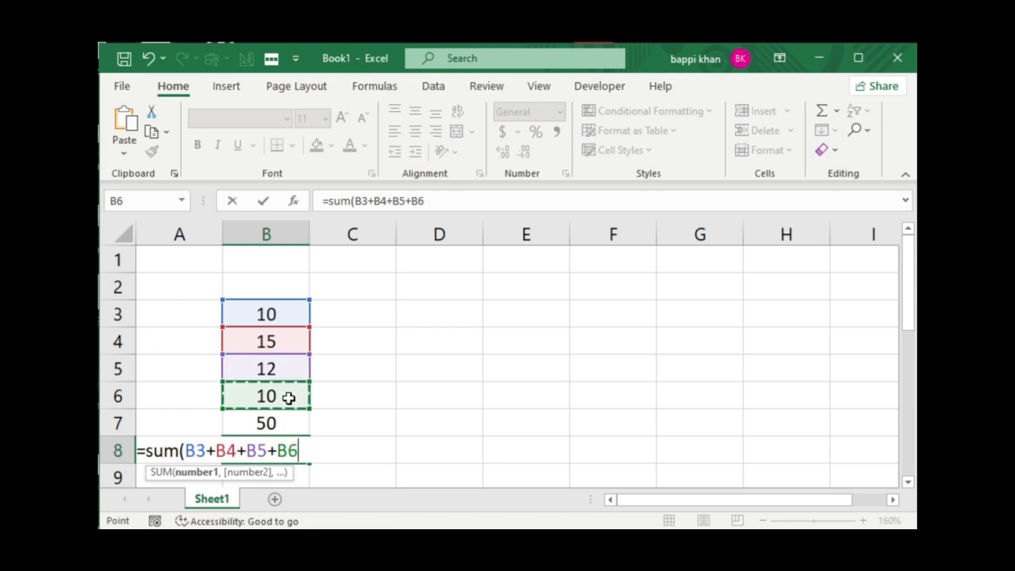
pyautogui.write('+')
pyautogui.click(287, 423)
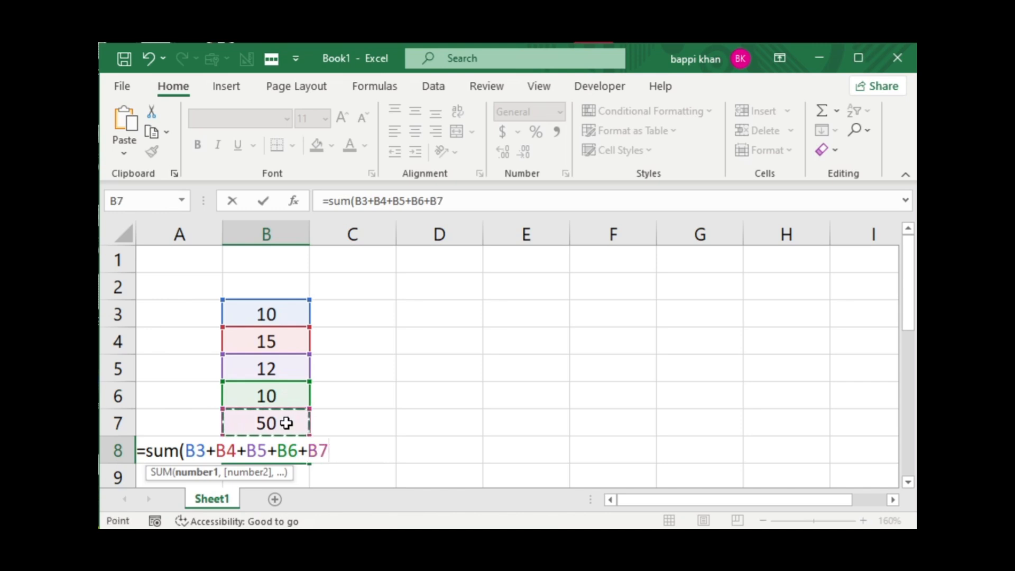
pyautogui.write(')')
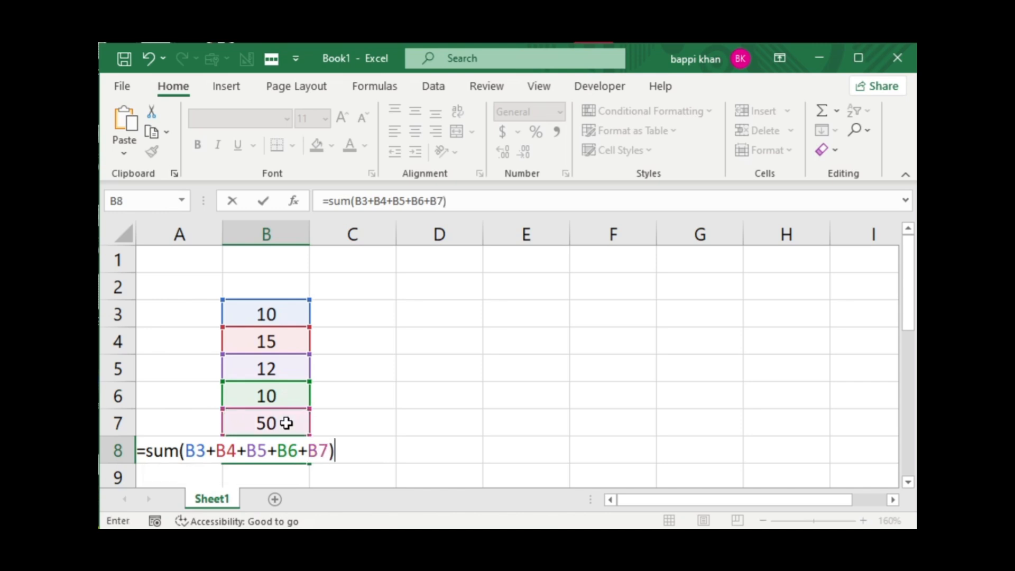
pyautogui.press('Return')
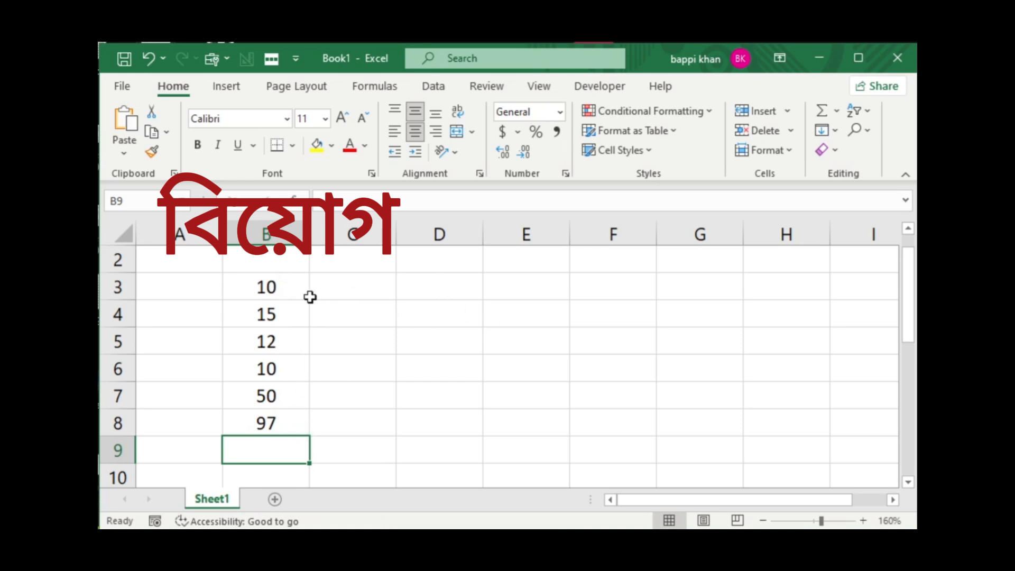
# Clear the contents of cells B3 to B8, then enter 50 in B3 and 25 in B4.
pyautogui.moveTo(288, 286); pyautogui.dragTo(278, 415)
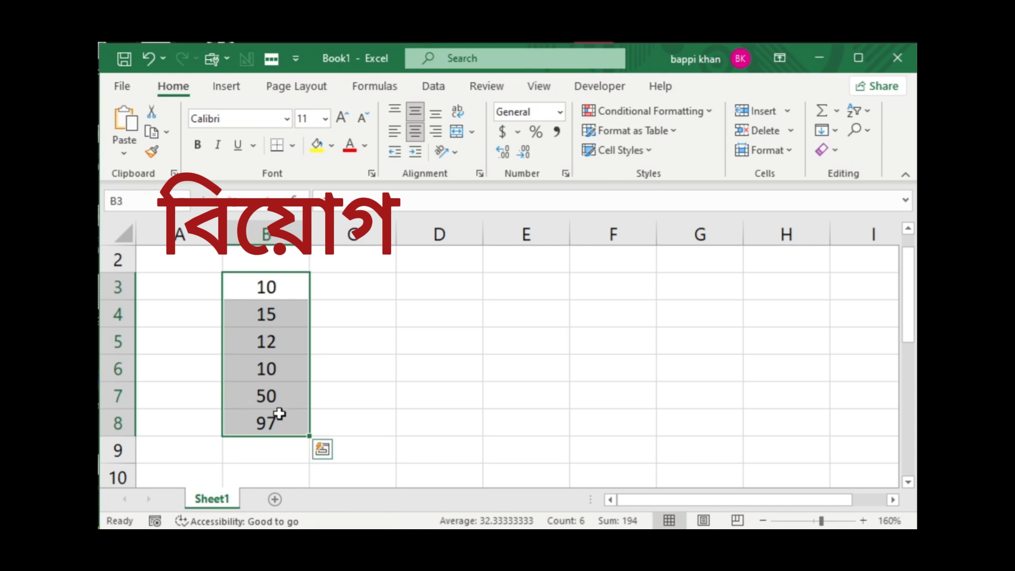
pyautogui.press('Delete')
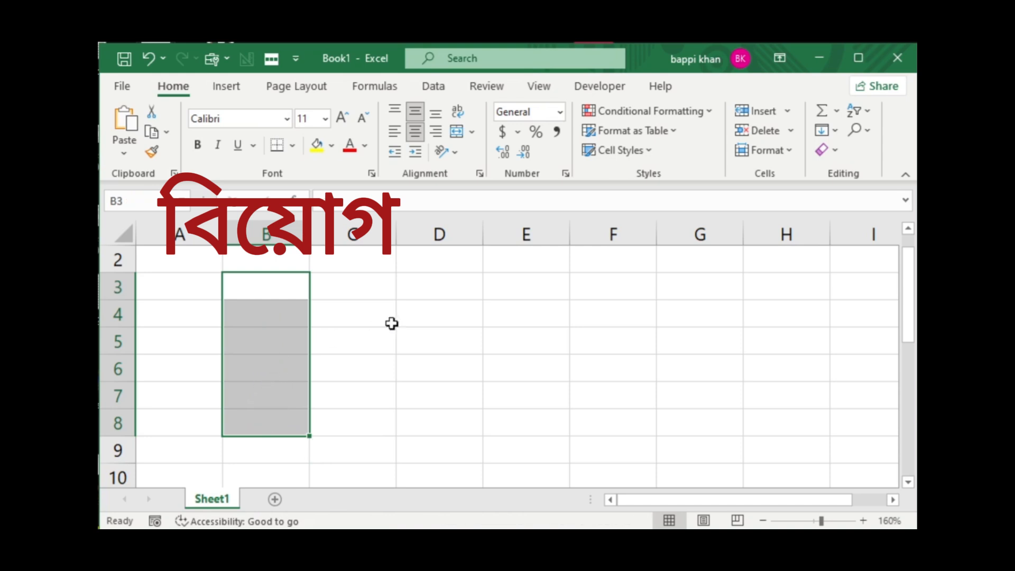
pyautogui.click(262, 292)
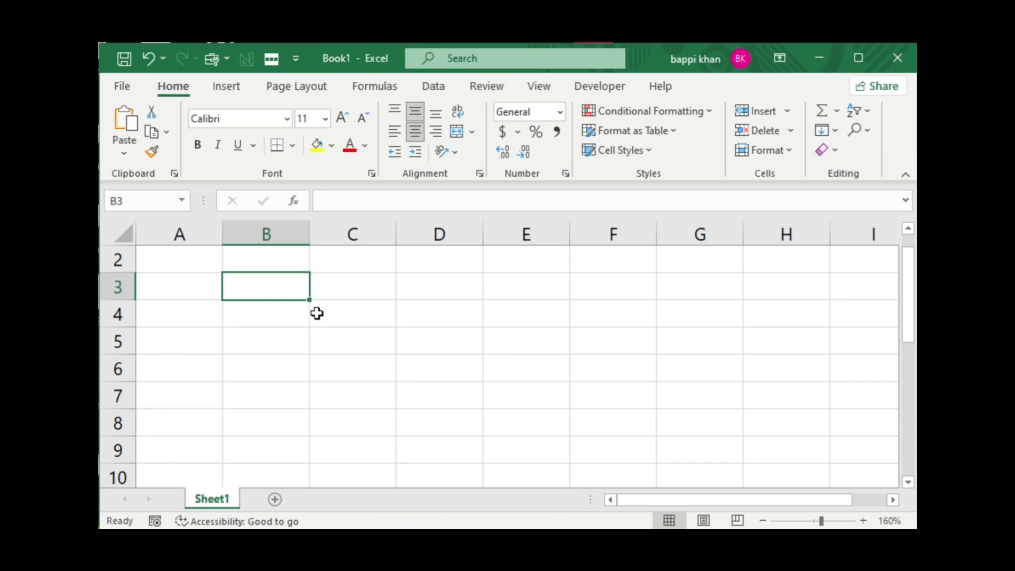
pyautogui.write('50')
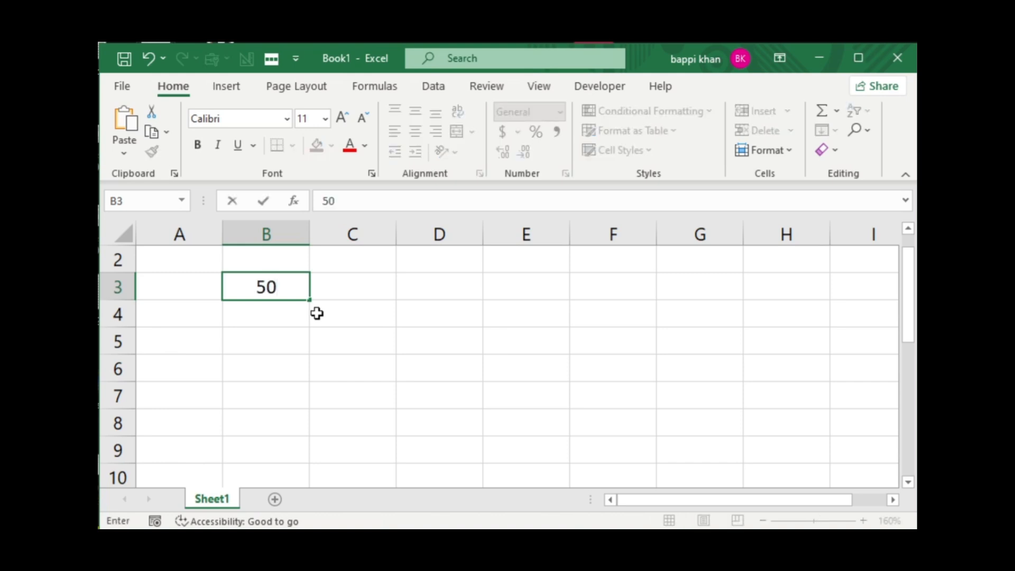
pyautogui.click(277, 315)
pyautogui.write('25')
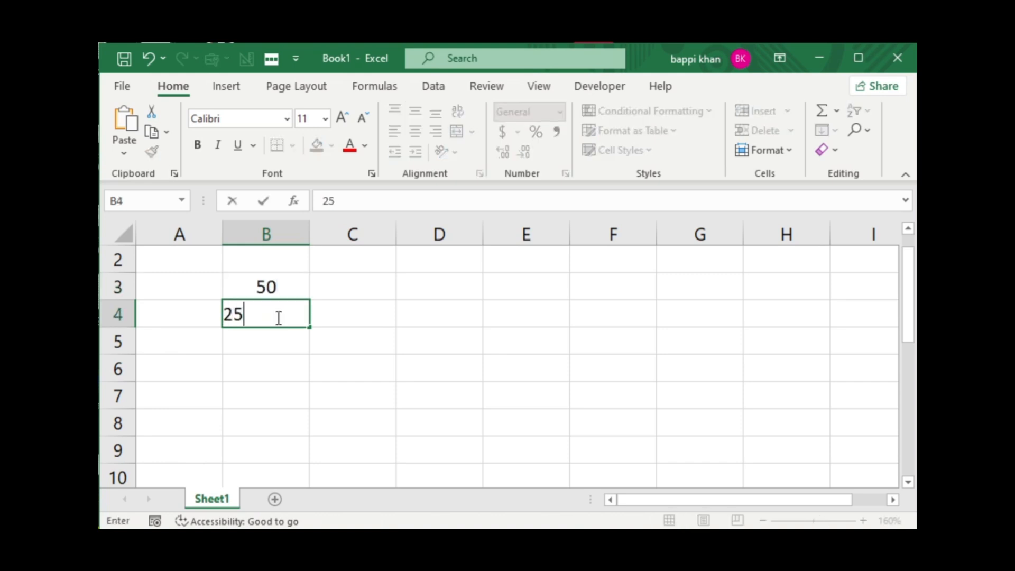
# Subtract the second number from the first in cell B6 with the formula =B3-B4.
pyautogui.click(254, 372)
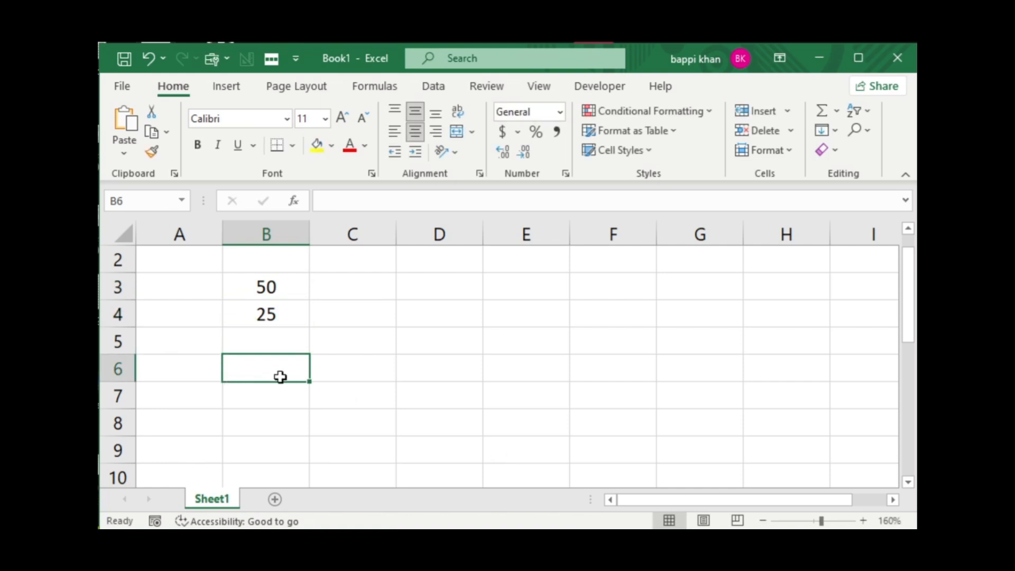
pyautogui.write('=')
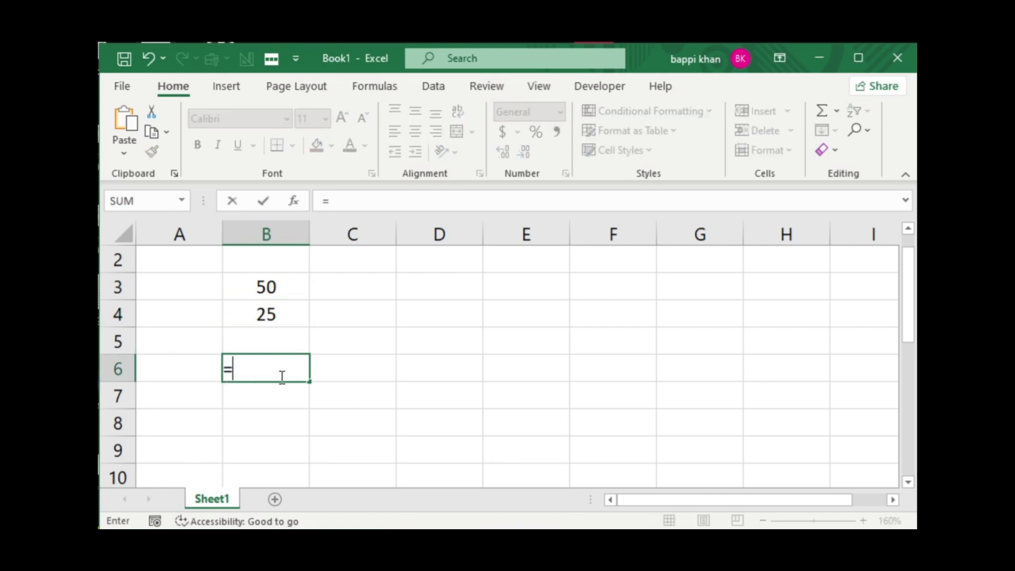
pyautogui.click(281, 288)
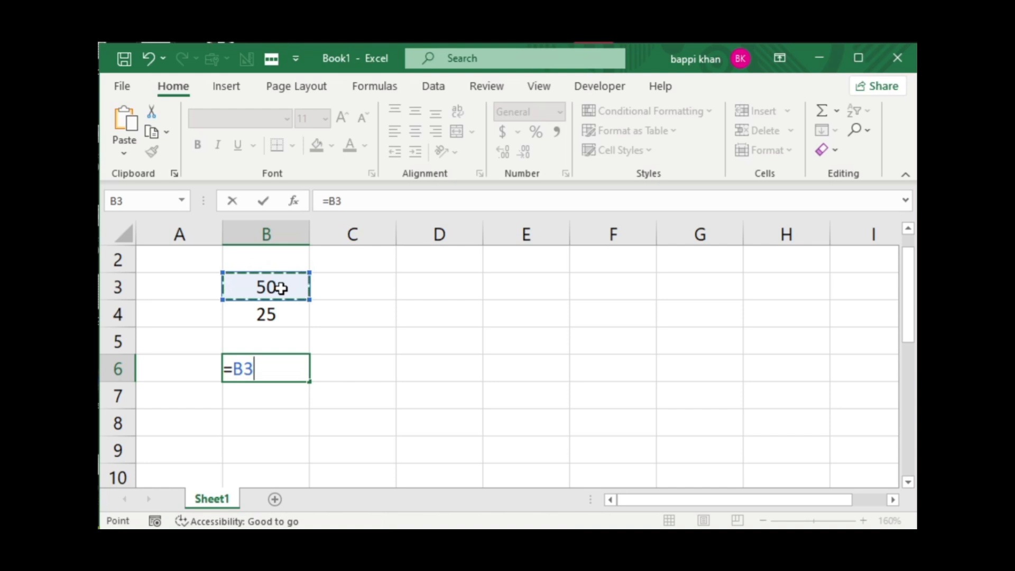
pyautogui.write('-')
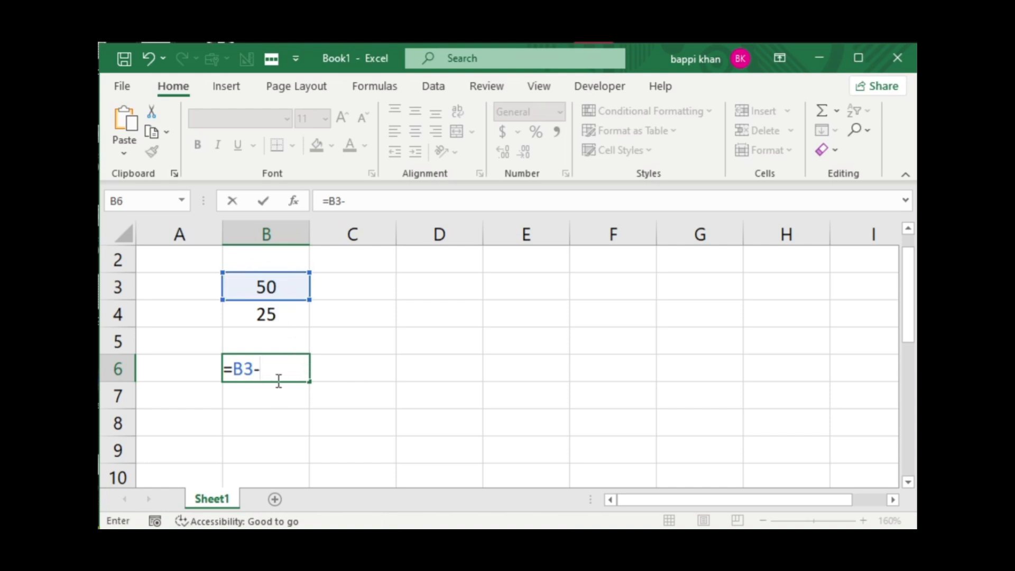
pyautogui.click(281, 319)
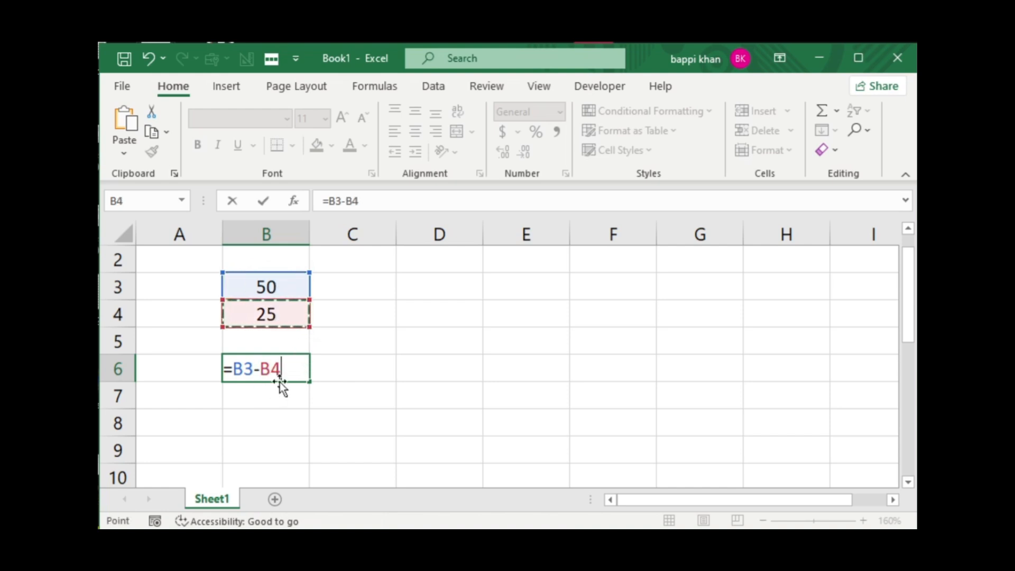
pyautogui.press('Return')
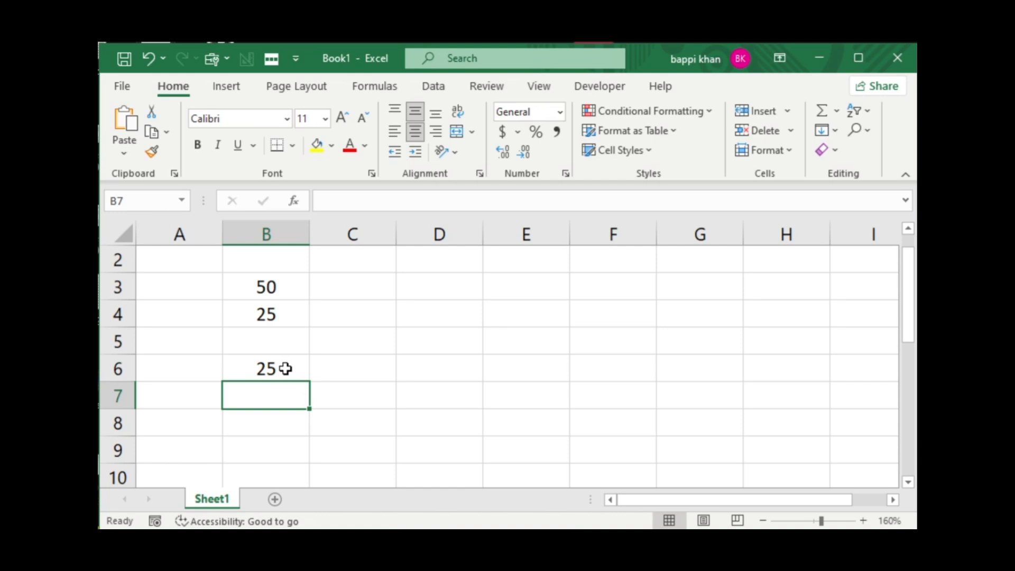
# Clear the contents of cells B3 to B6, then enter 10 in C3 and 2 in C4.
pyautogui.moveTo(287, 281); pyautogui.dragTo(267, 370)
pyautogui.press('Delete')
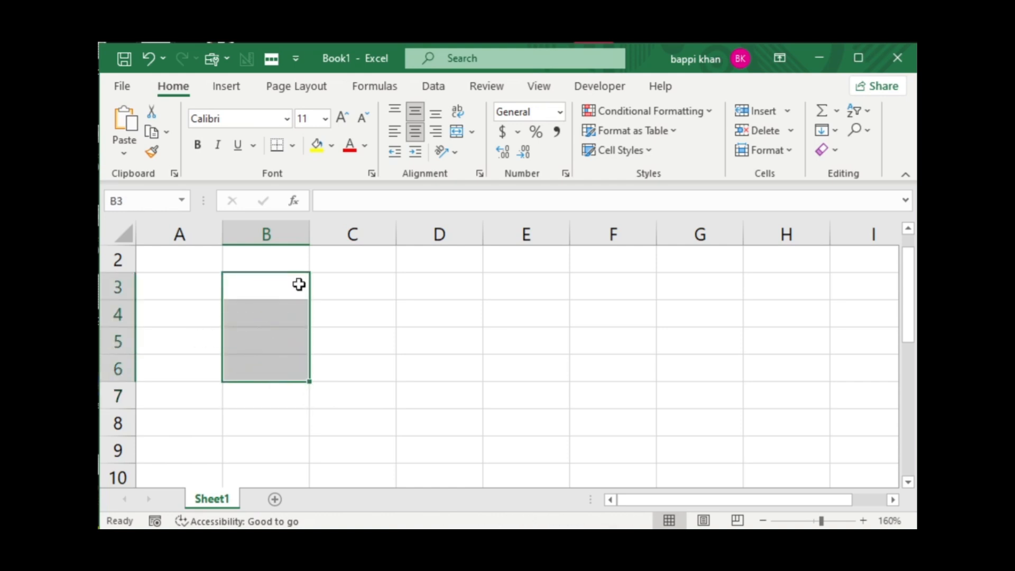
pyautogui.click(281, 285)
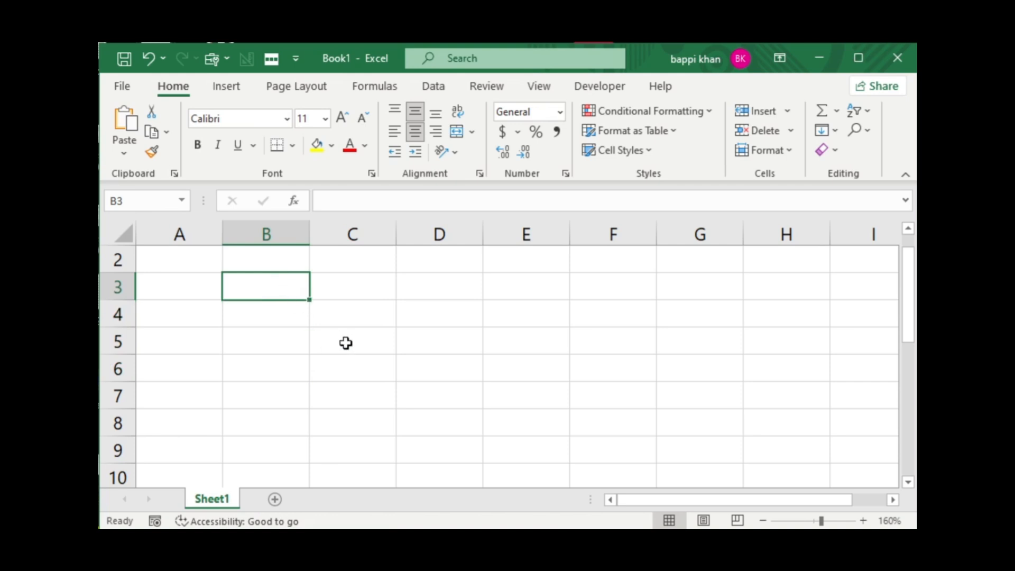
pyautogui.click(349, 298)
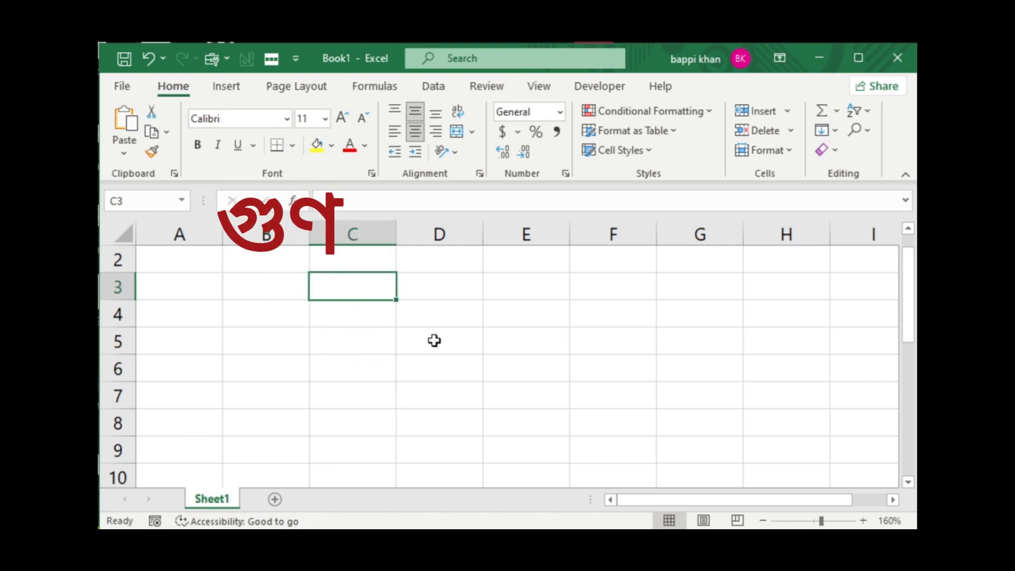
pyautogui.write('10')
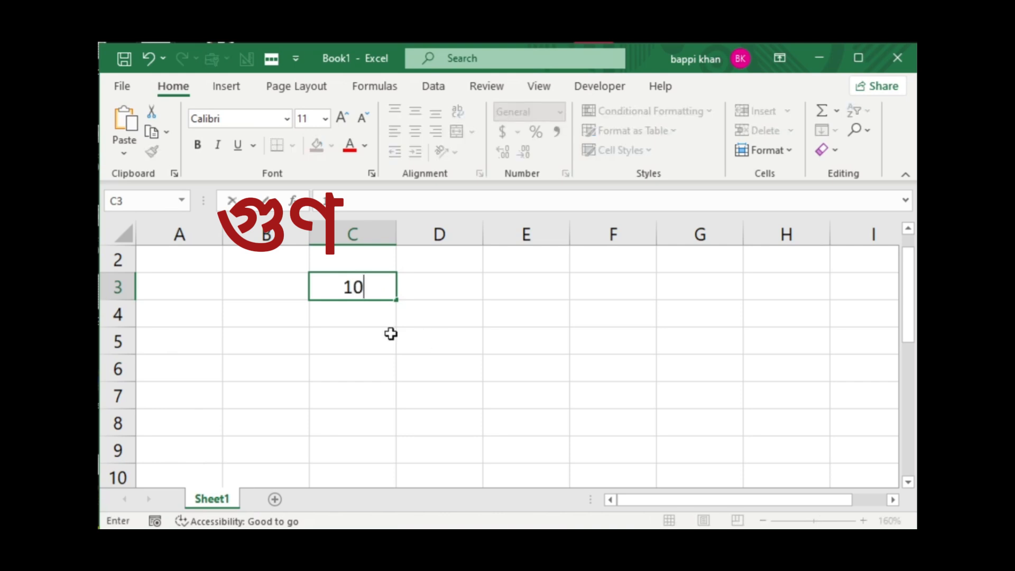
pyautogui.click(360, 320)
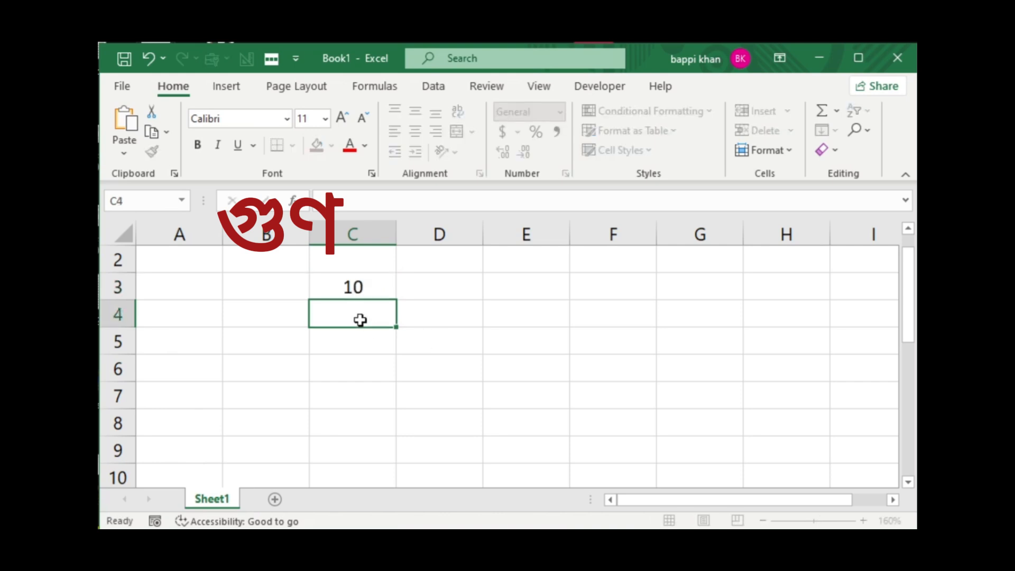
pyautogui.write('2')
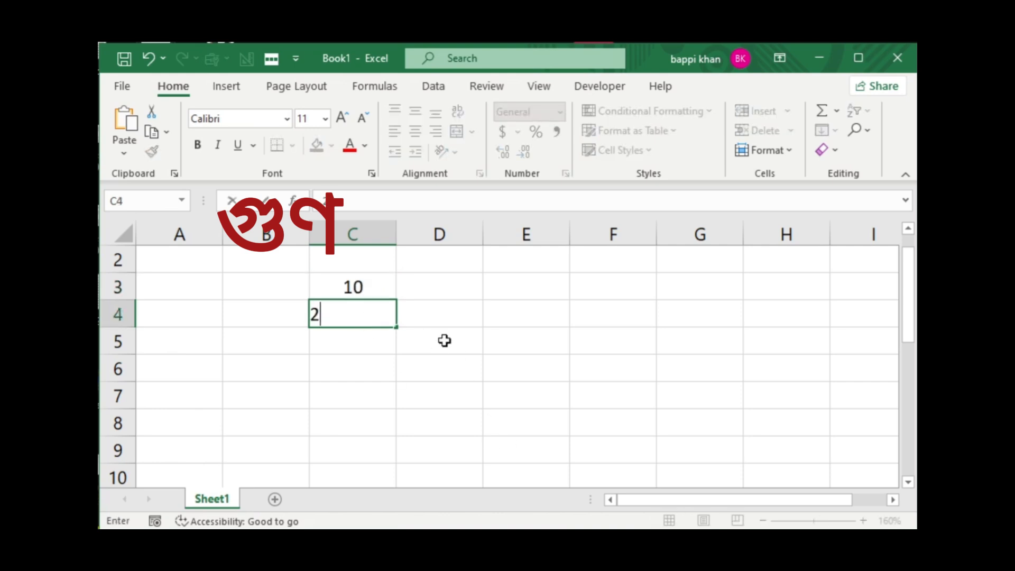
# Multiply the two numbers in column C in cell C6 with the formula =C3*C4.
pyautogui.click(363, 374)
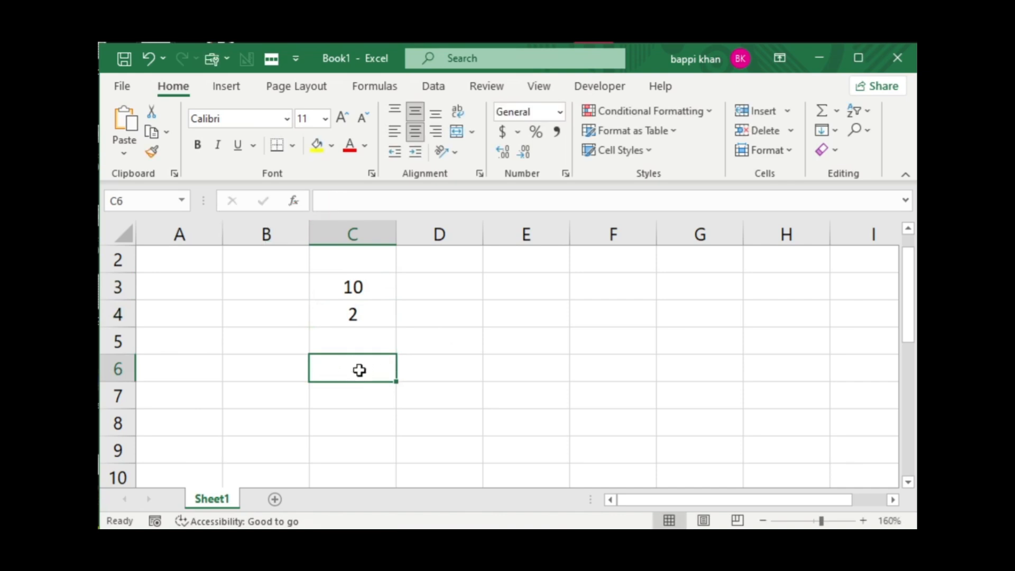
pyautogui.write('=')
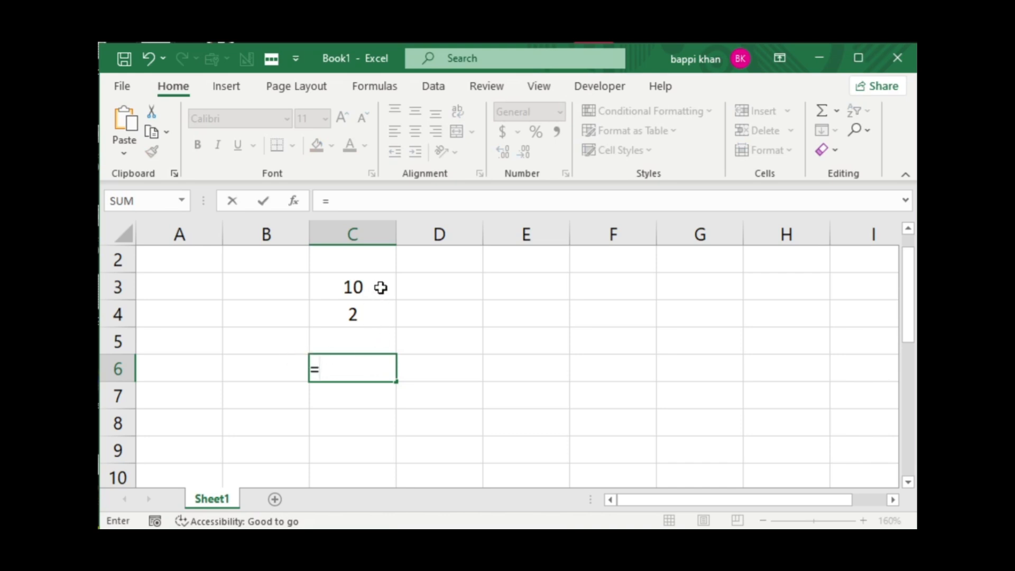
pyautogui.click(381, 292)
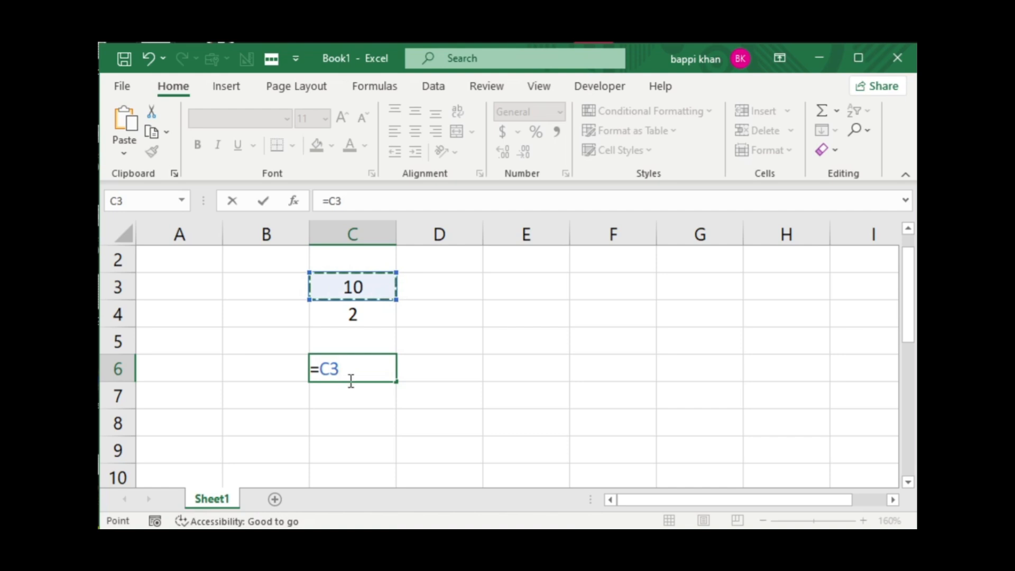
pyautogui.write('*')
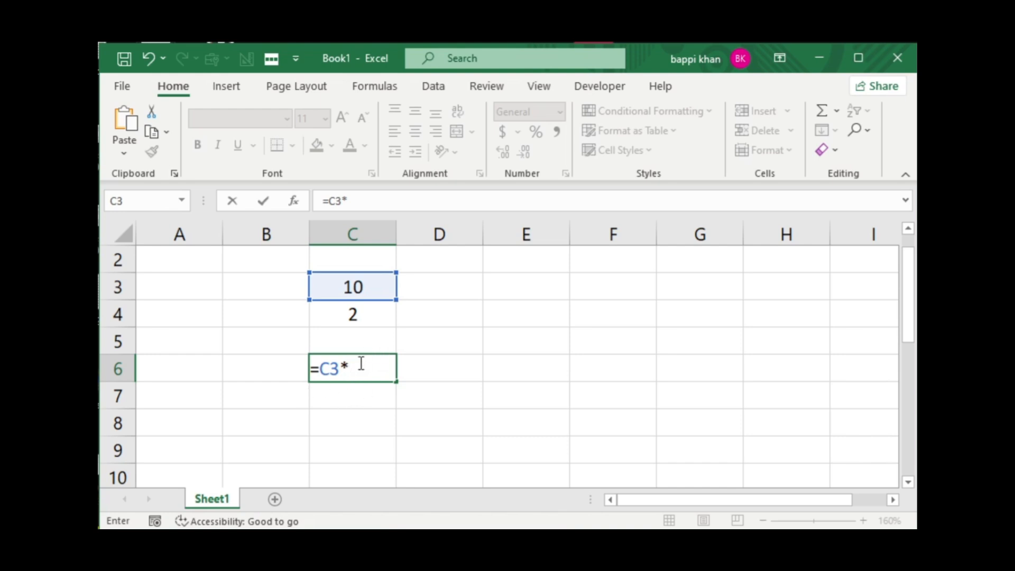
pyautogui.click(375, 316)
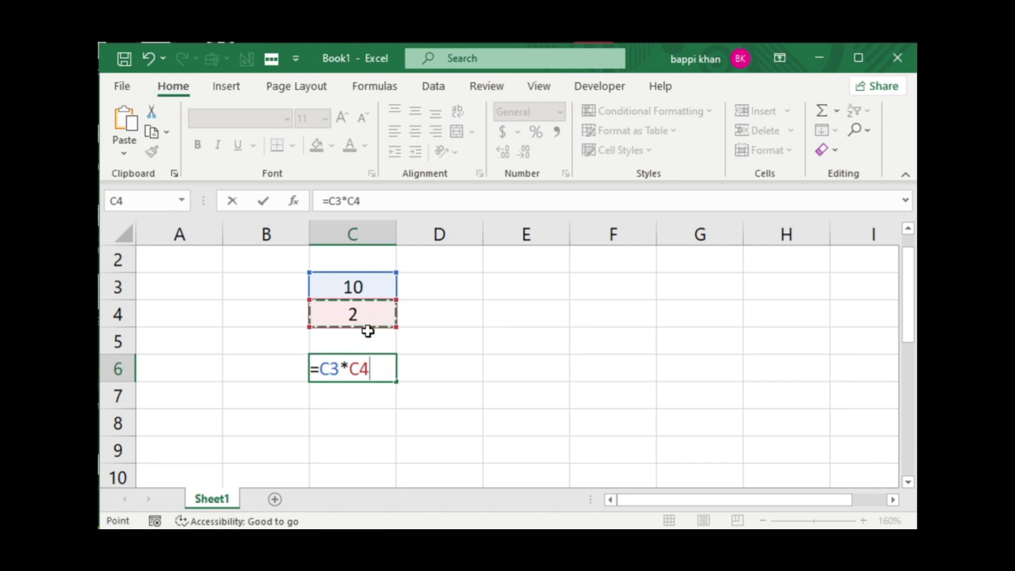
pyautogui.press('Return')
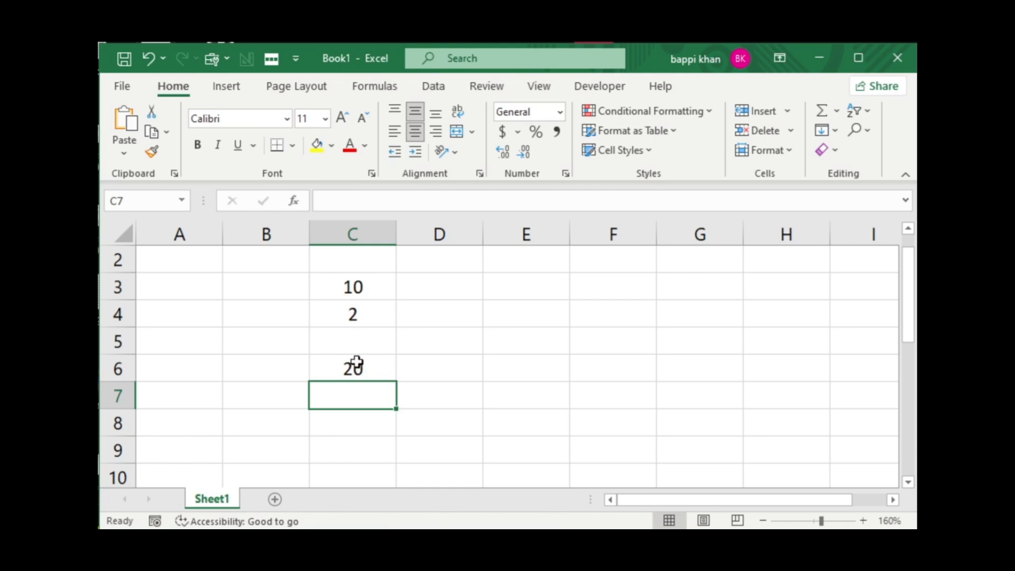
# Enter a second pair of numbers in column D: 1500 in D3 and 10 in D4.
pyautogui.click(438, 293)
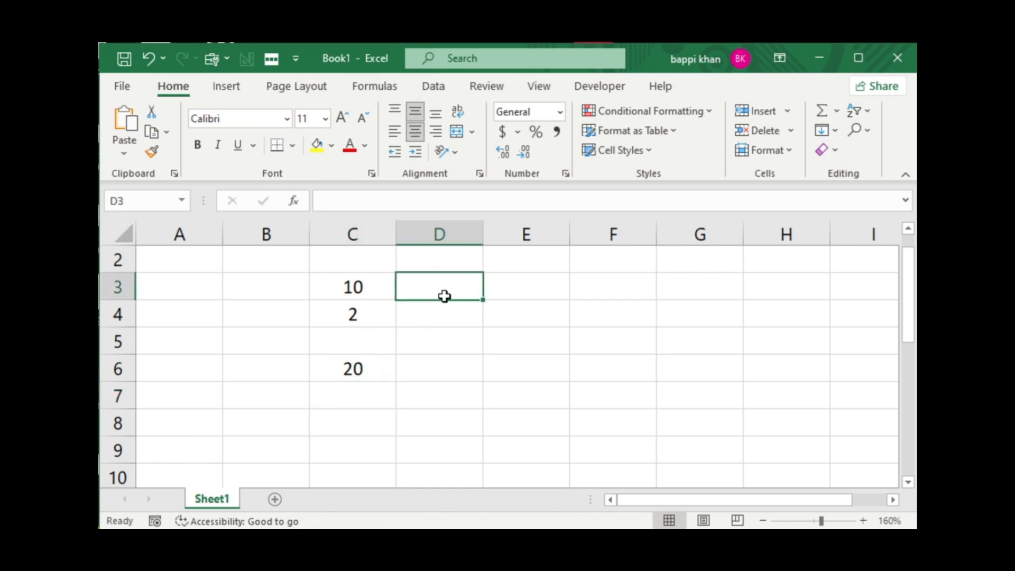
pyautogui.write('150')
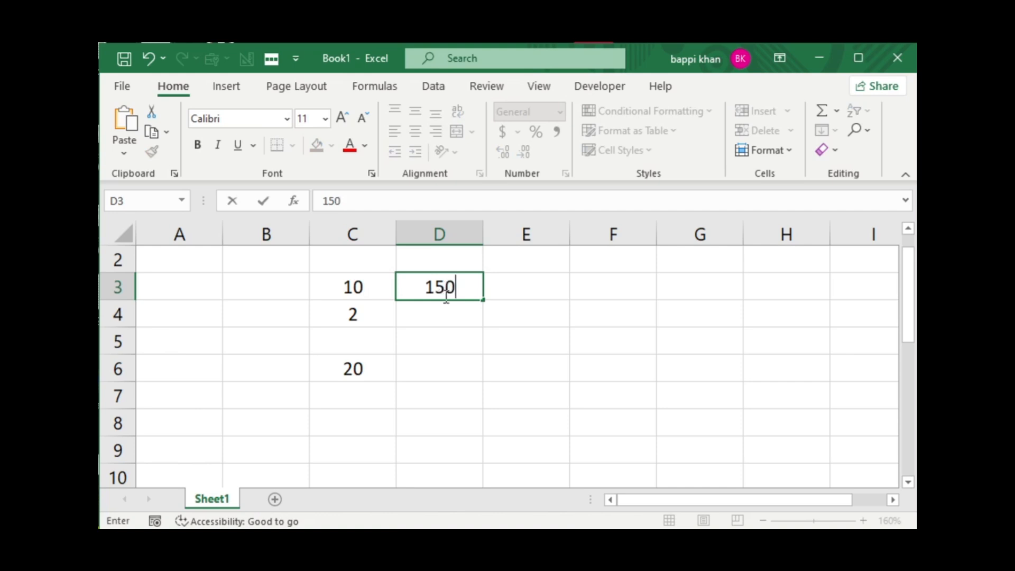
pyautogui.write('0')
pyautogui.click(460, 315)
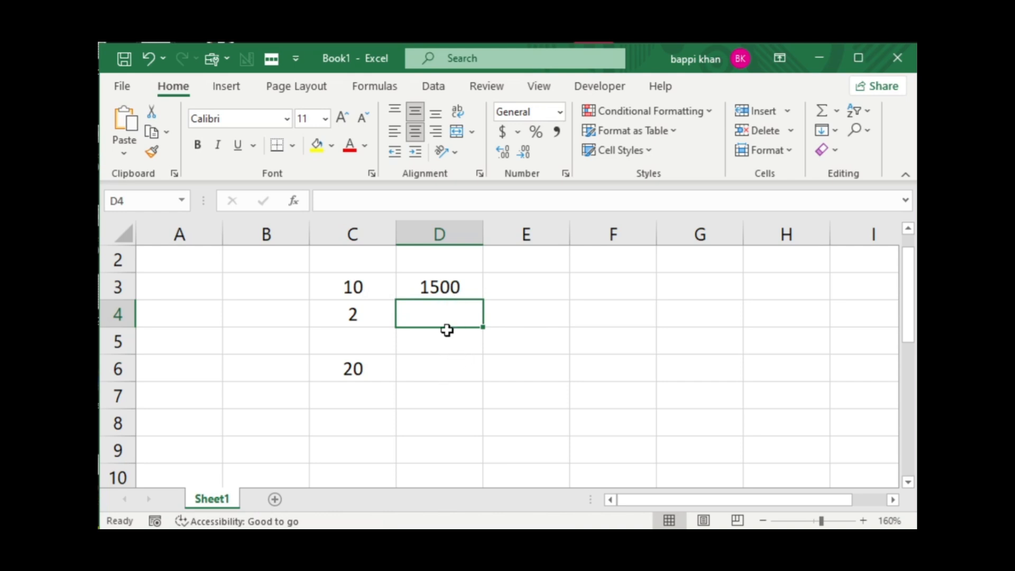
pyautogui.write('10')
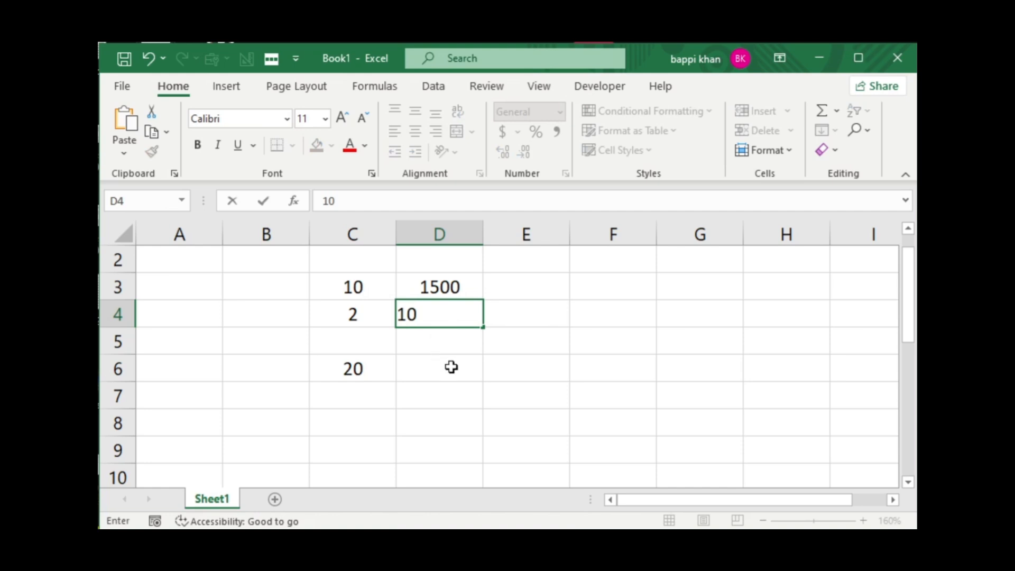
# Fill the multiplication formula from cell C6 across into D6.
pyautogui.click(452, 367)
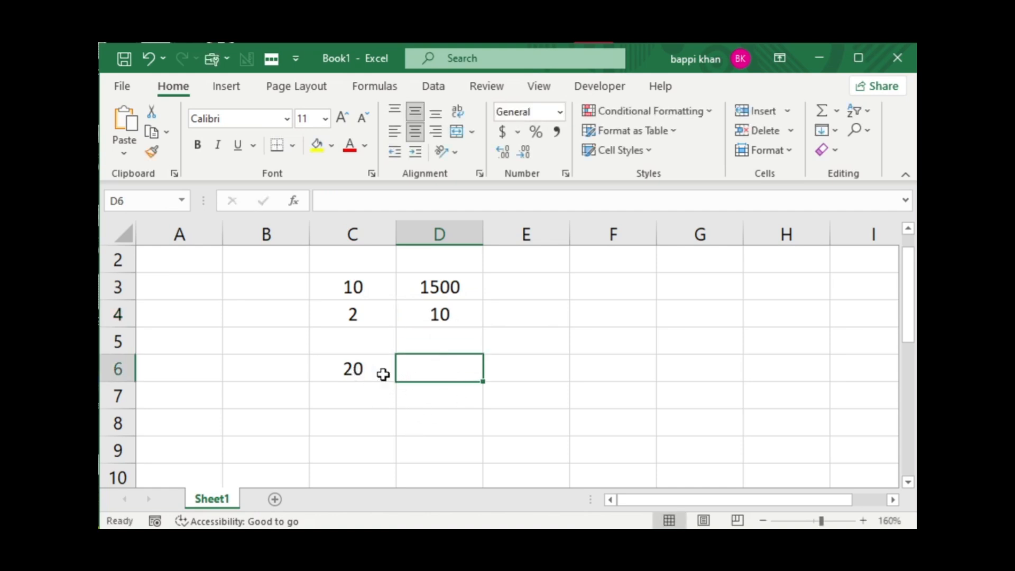
pyautogui.click(383, 373)
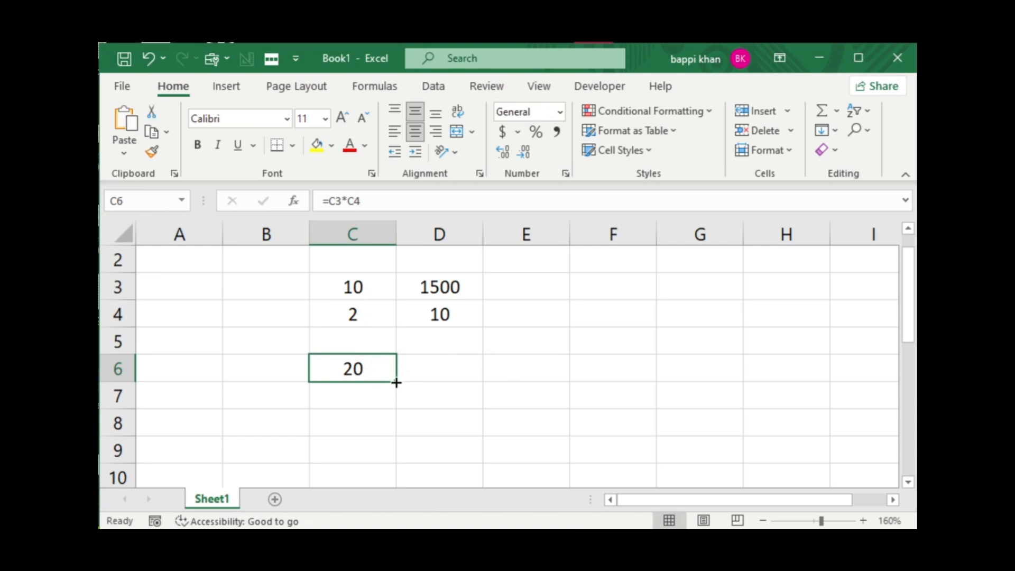
pyautogui.moveTo(397, 382); pyautogui.dragTo(457, 381)
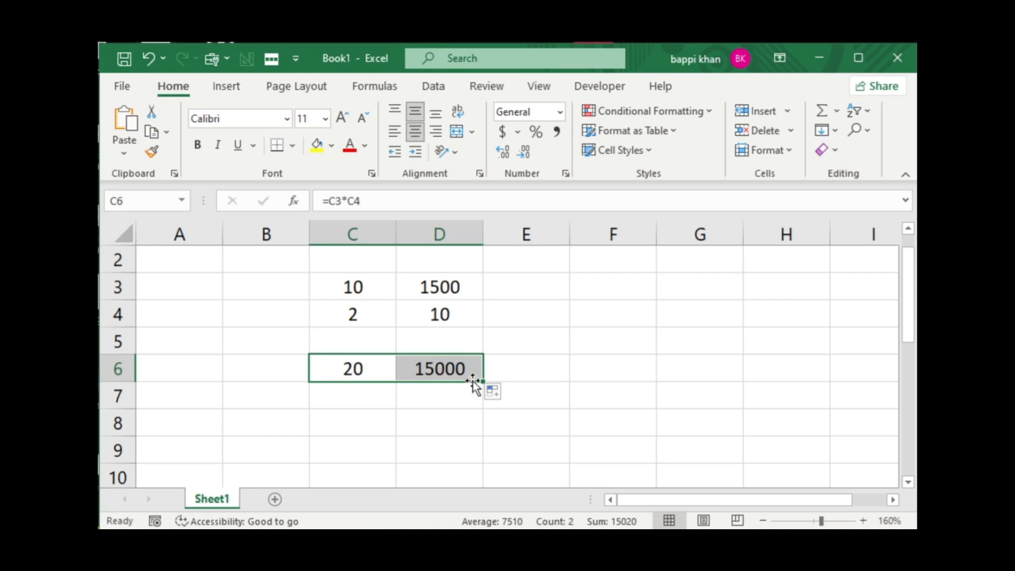
# Enter a third pair of numbers in column E: 100 in E3 and 2 in E4.
pyautogui.click(524, 290)
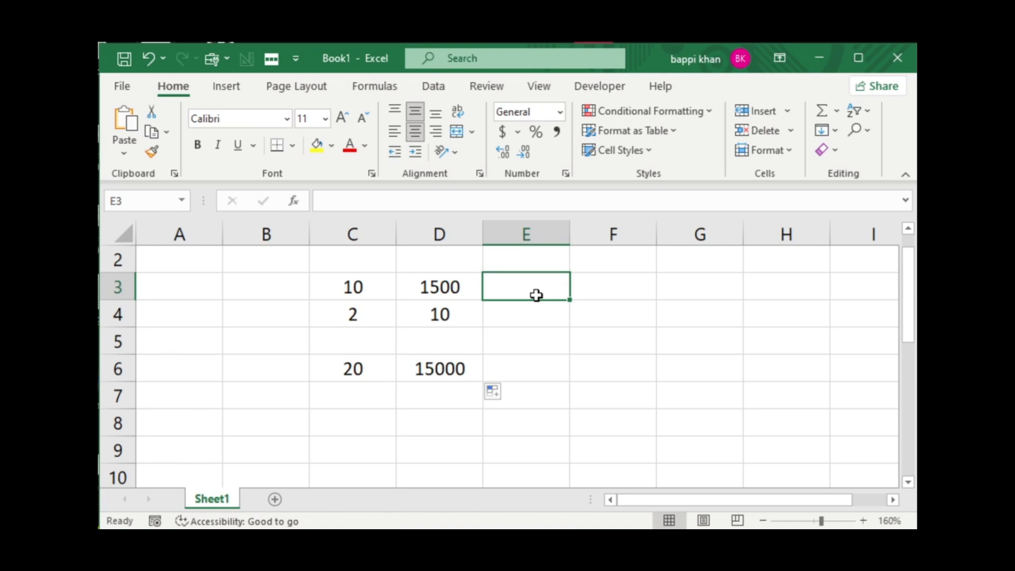
pyautogui.write('100')
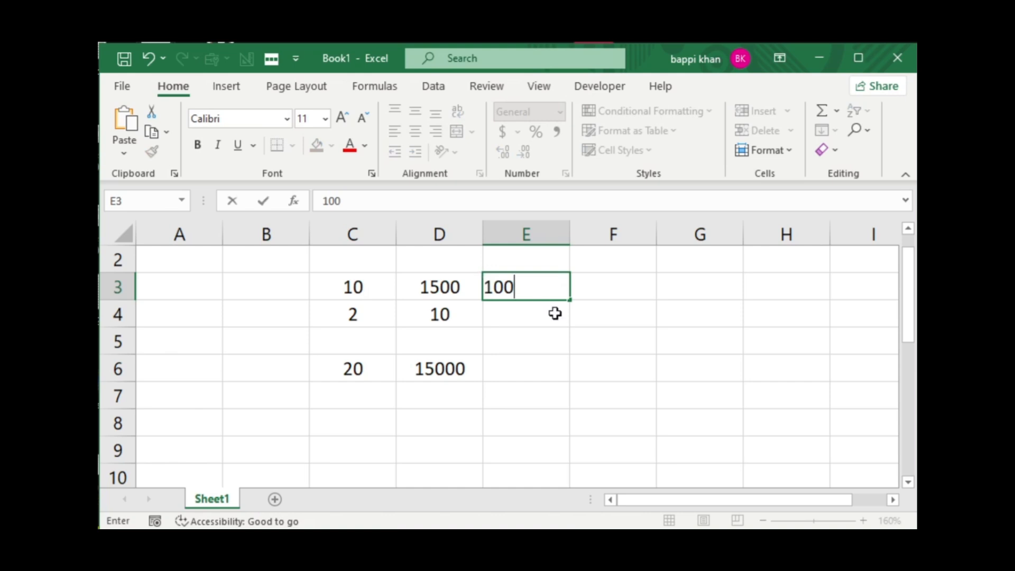
pyautogui.press('Return')
pyautogui.write('2')
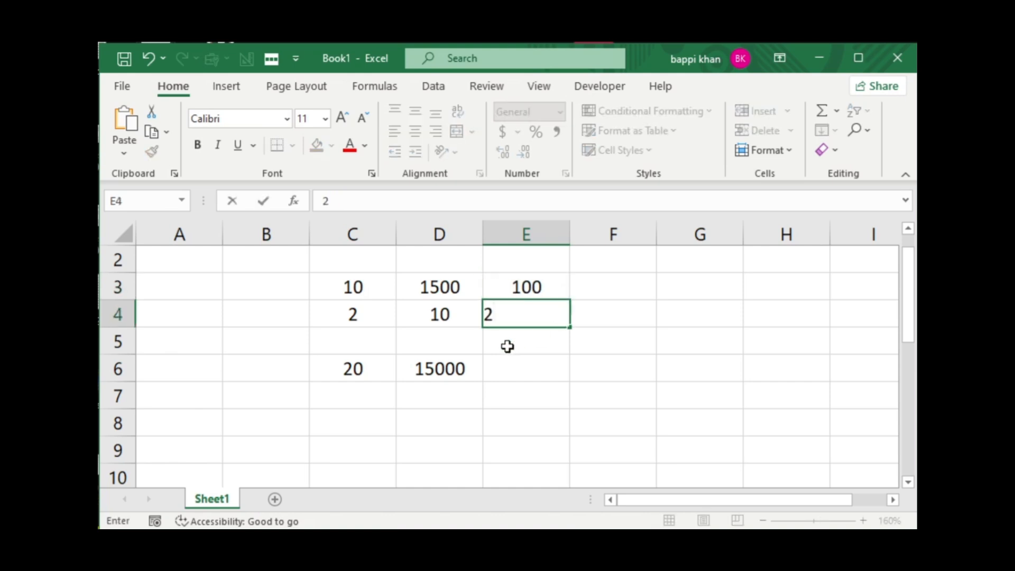
# Fill the multiplication formula from cell D6 across into E6.
pyautogui.click(537, 373)
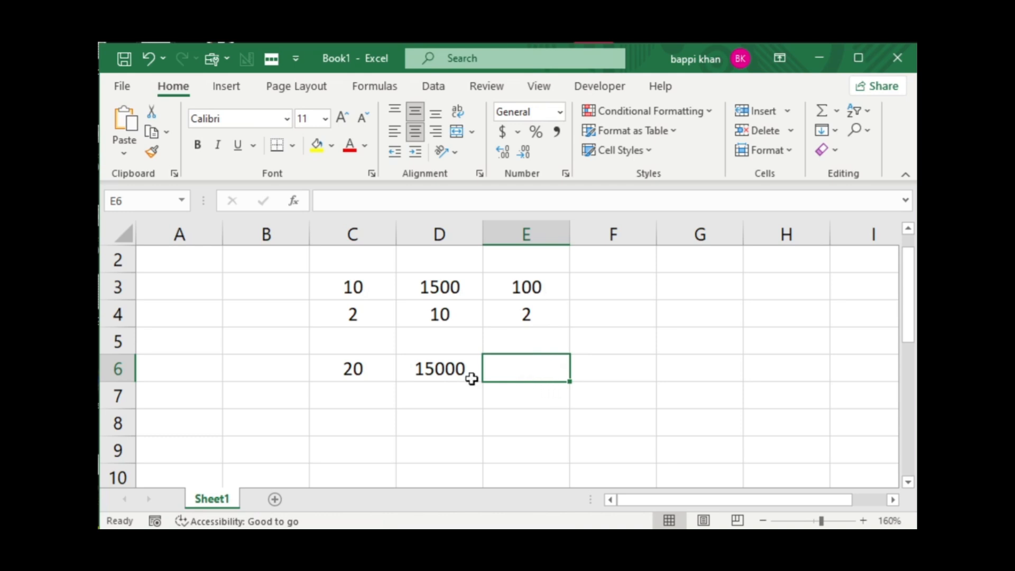
pyautogui.click(460, 370)
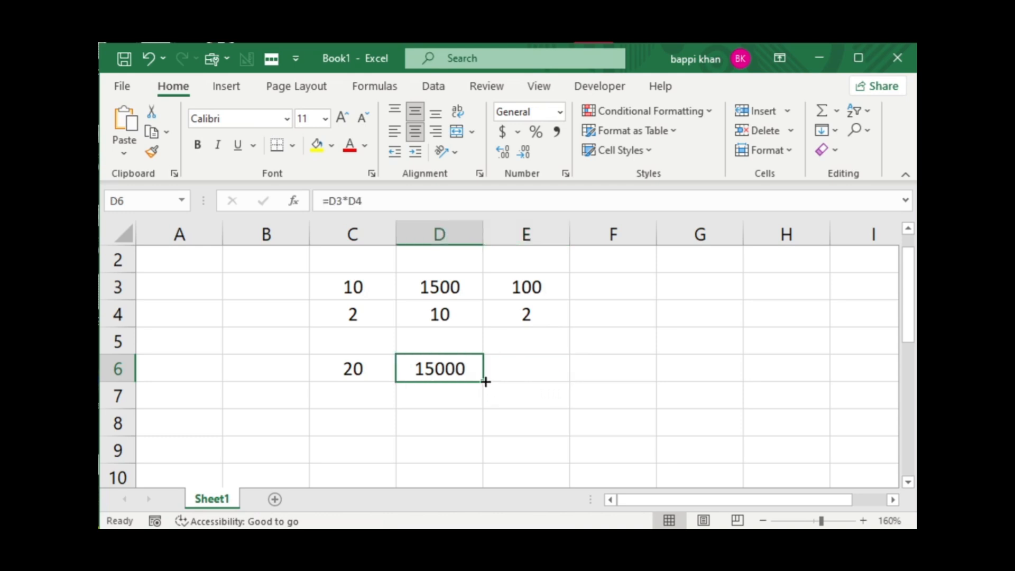
pyautogui.moveTo(485, 381); pyautogui.dragTo(544, 382)
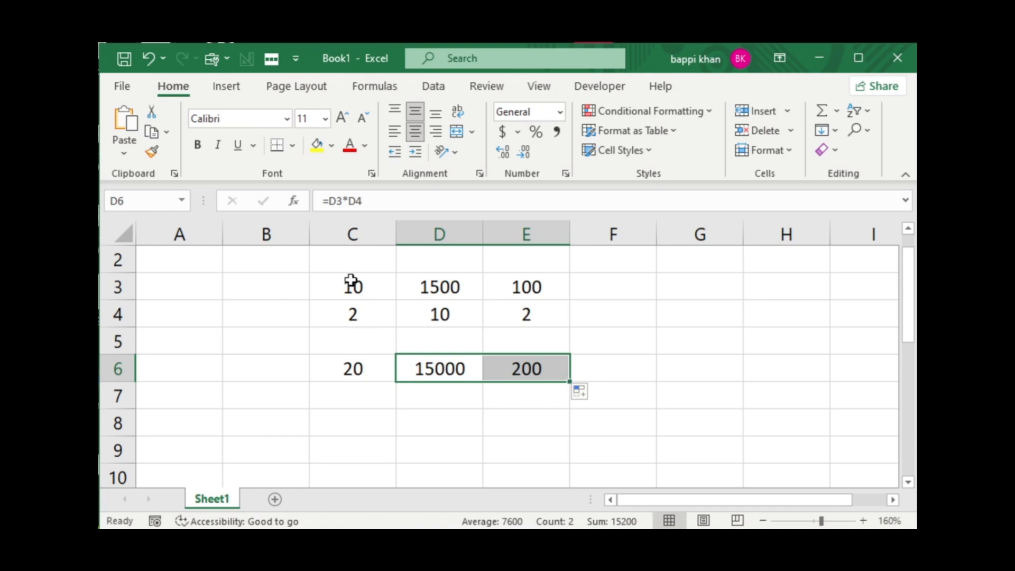
# Clear the contents of cells C3 to E6, then enter 100 in C3 and 5 in C4.
pyautogui.moveTo(328, 285); pyautogui.dragTo(528, 380)
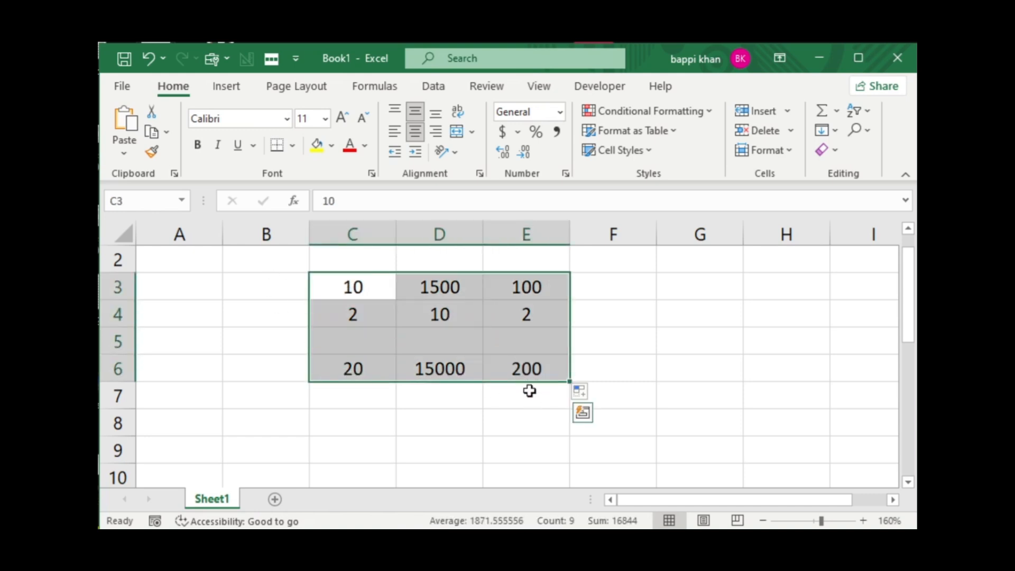
pyautogui.press('Delete')
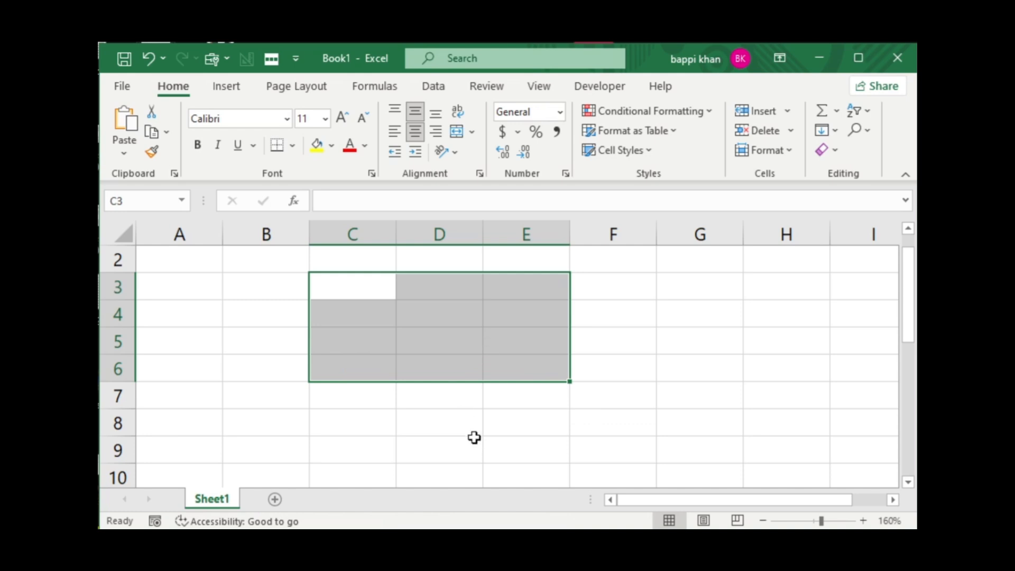
pyautogui.click(446, 413)
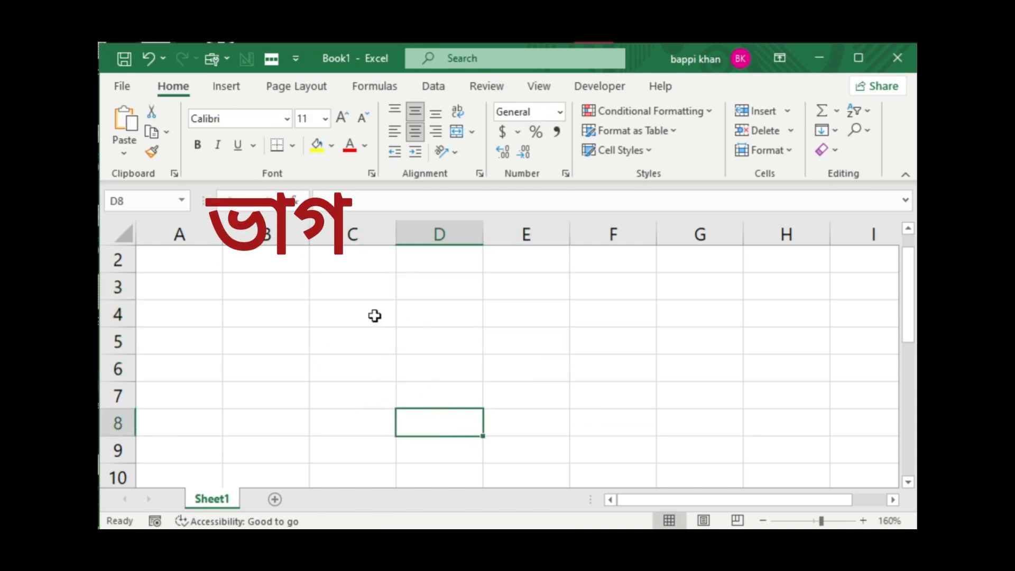
pyautogui.click(360, 298)
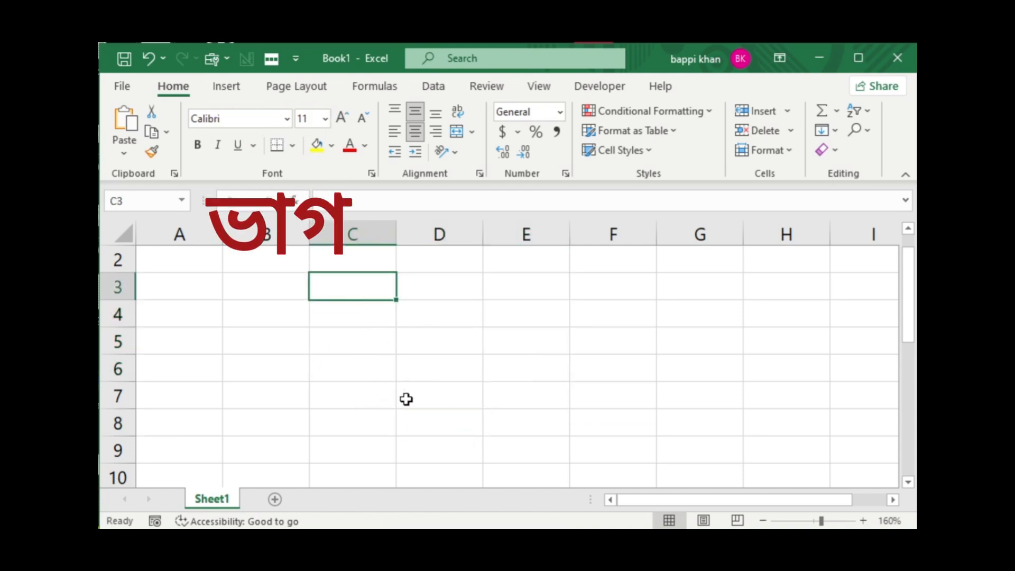
pyautogui.write('1')
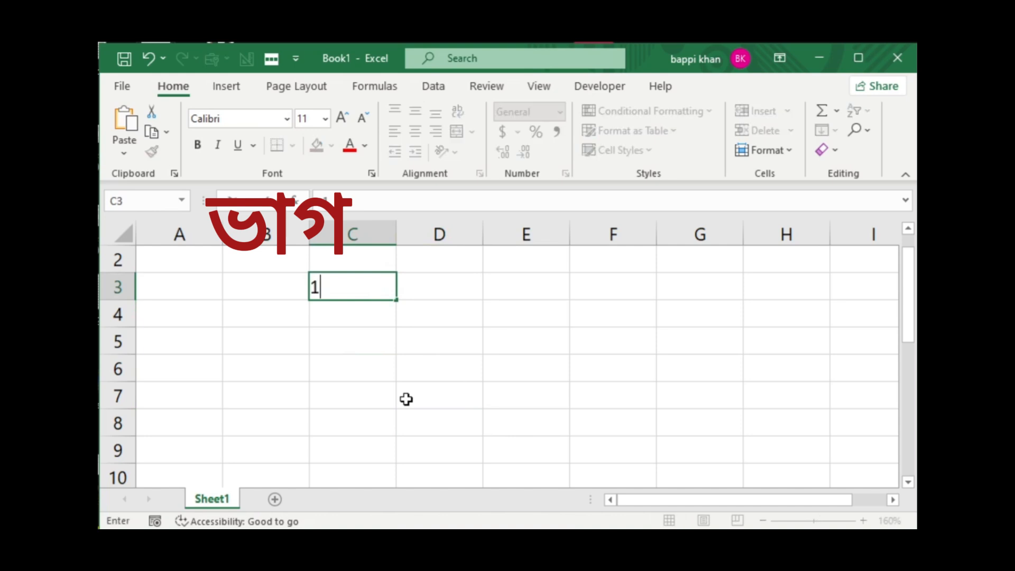
pyautogui.write('00')
pyautogui.press('Return')
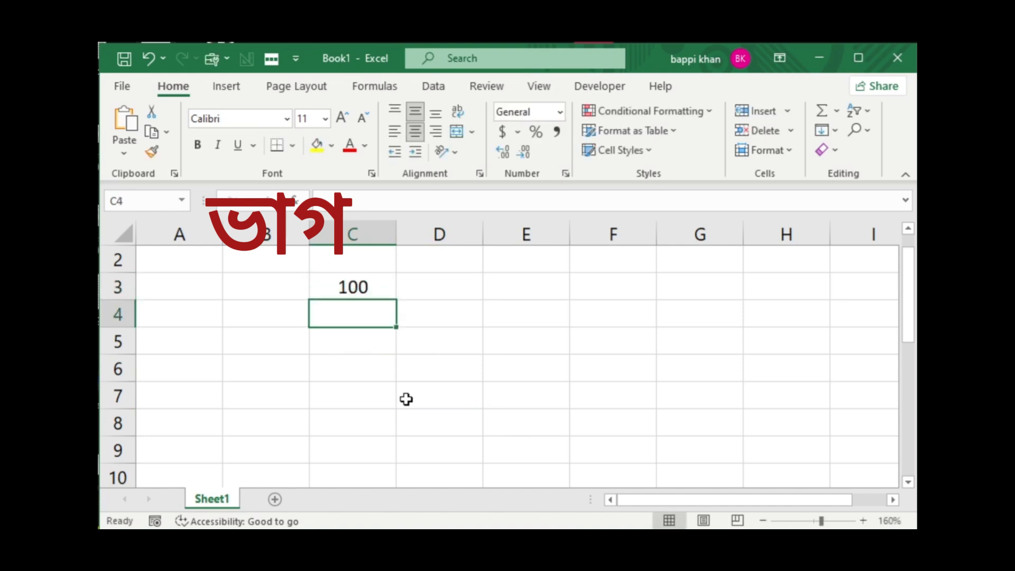
pyautogui.write('5')
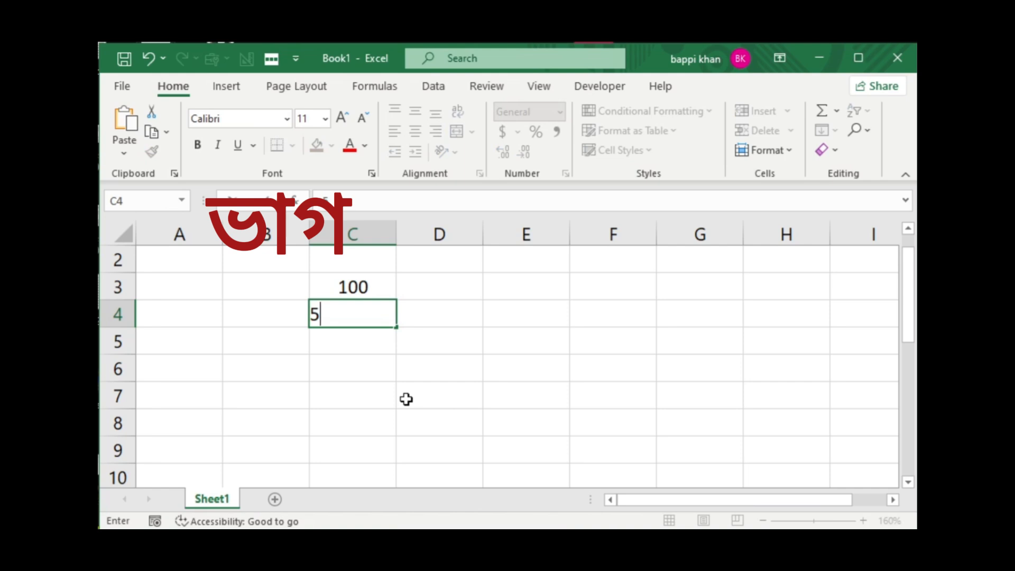
pyautogui.press('Return')
# Enter a division formula in cell C7 that divides C3 by C4 (=C3/C4).
pyautogui.click(360, 394)
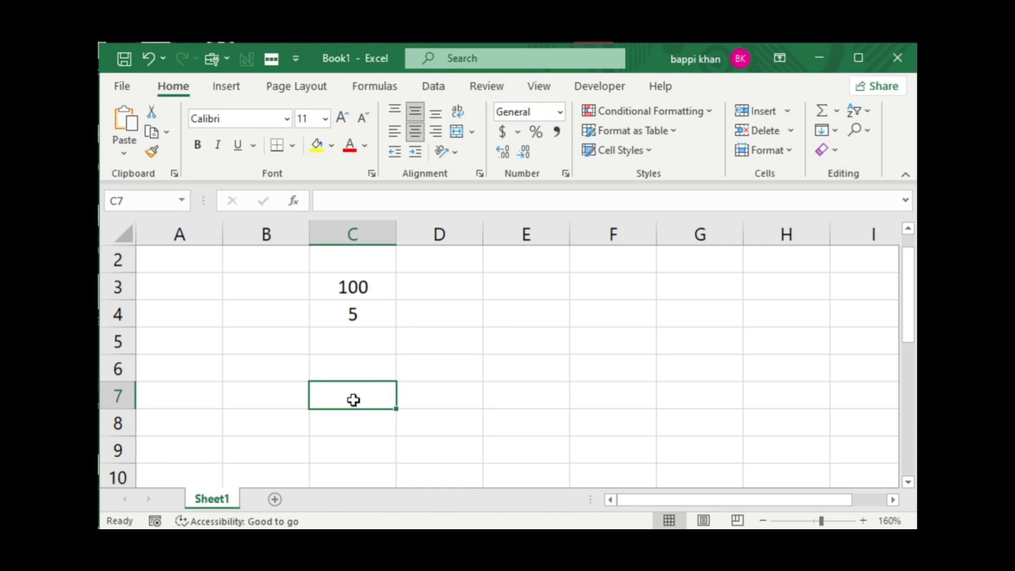
pyautogui.write('=')
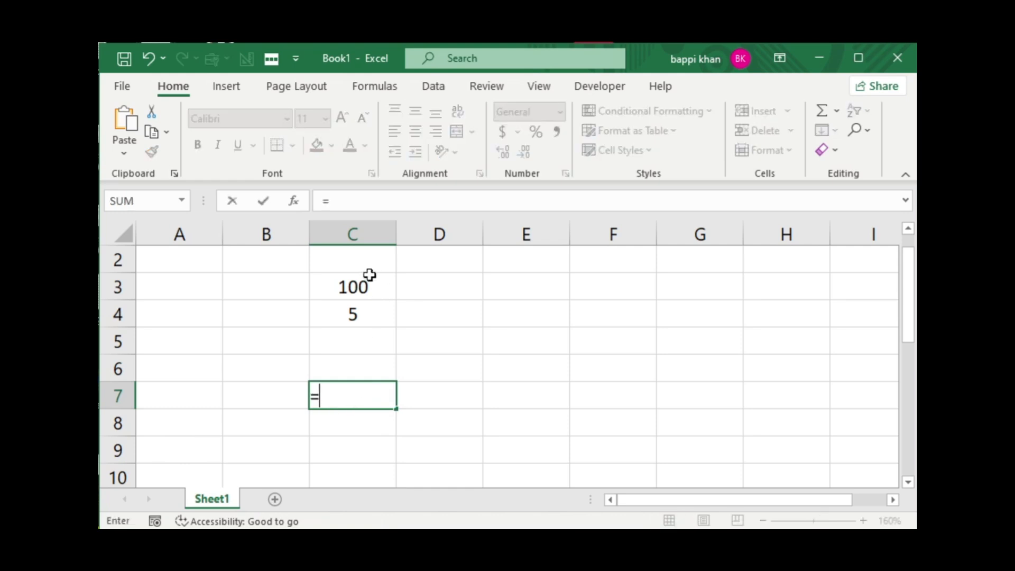
pyautogui.click(372, 286)
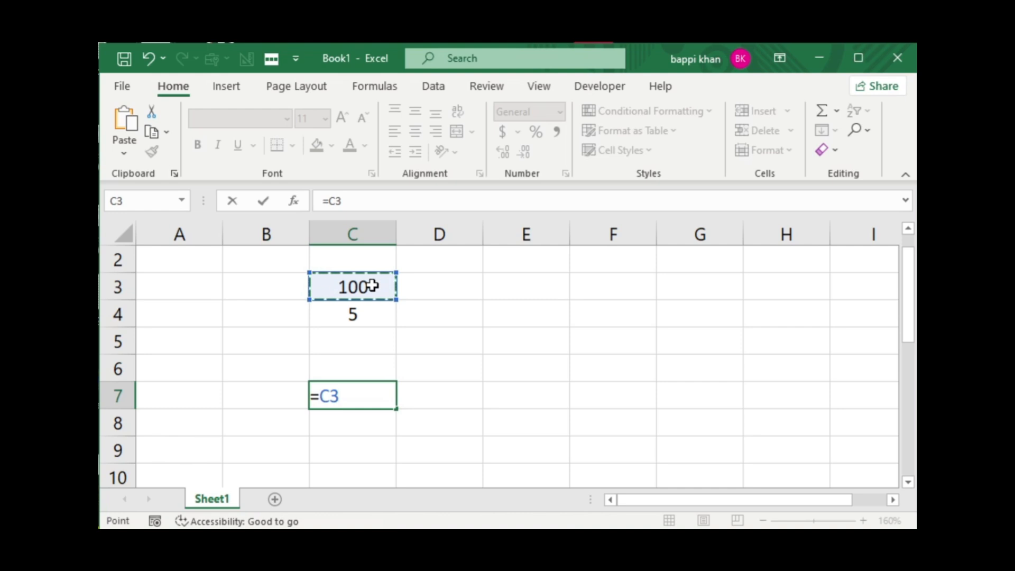
pyautogui.write('/')
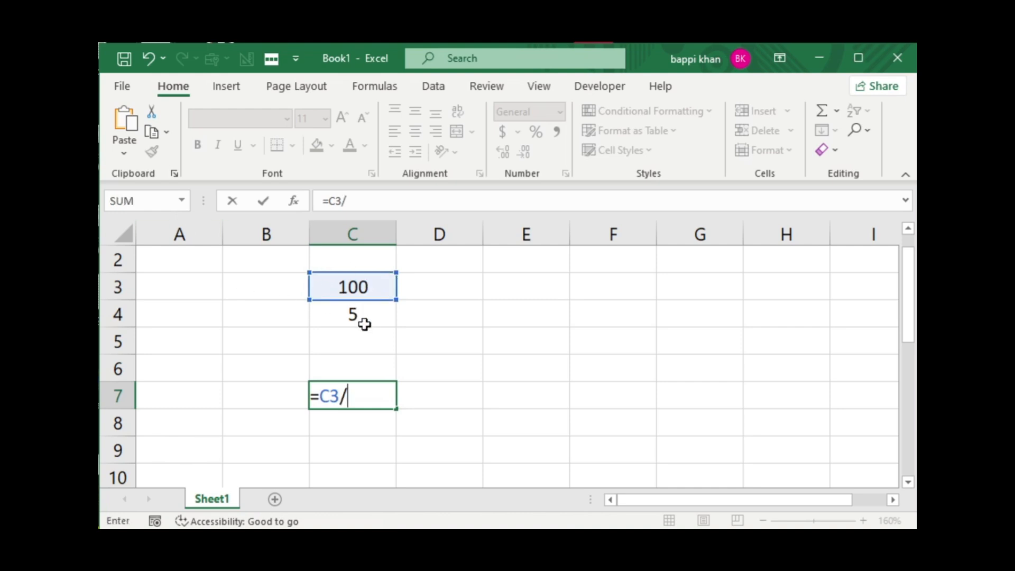
pyautogui.click(362, 318)
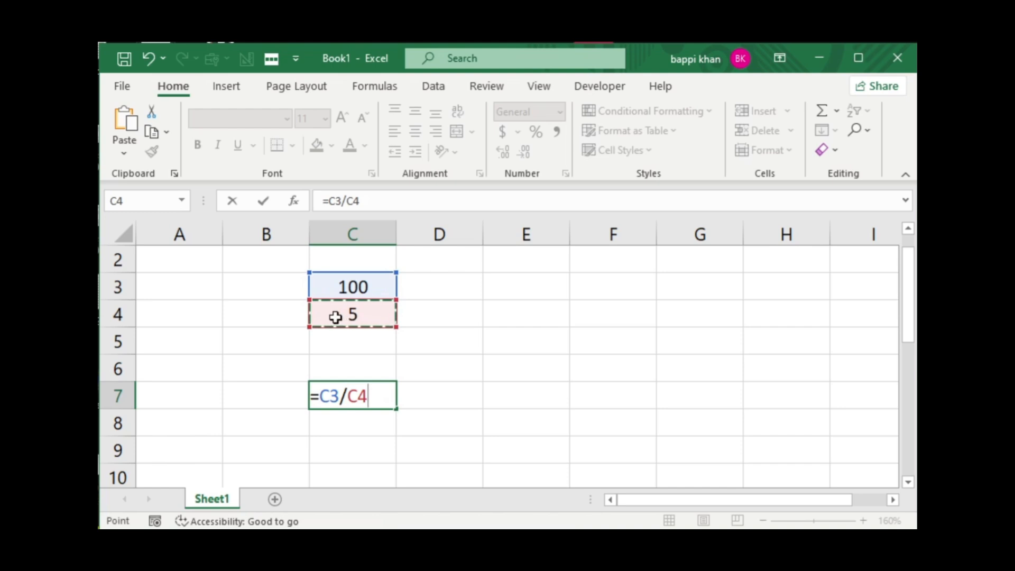
pyautogui.press('Return')
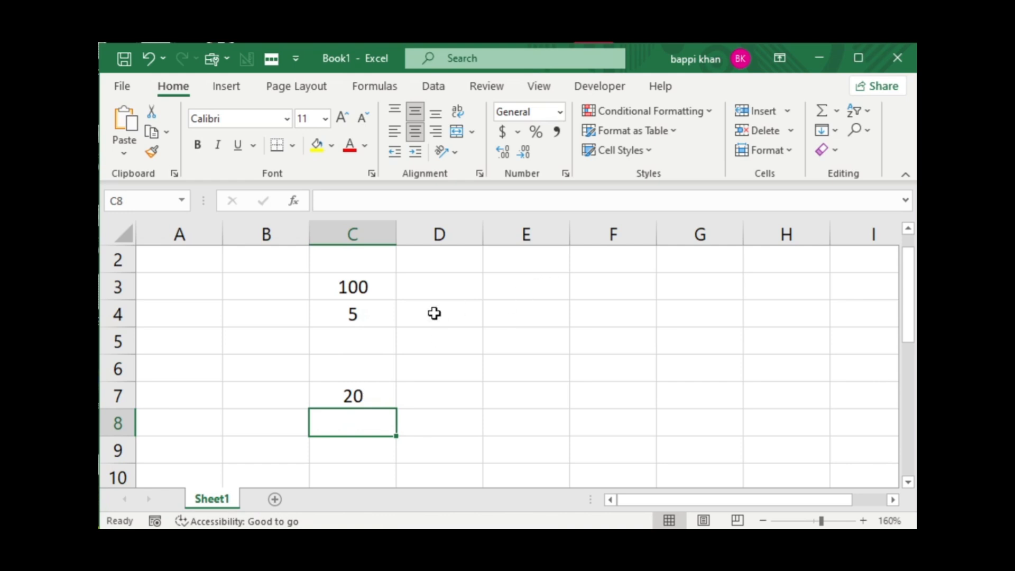
# Enter 40 in D3 and 10 in D4, and fill the division formula from C7 across into D7.
pyautogui.click(439, 287)
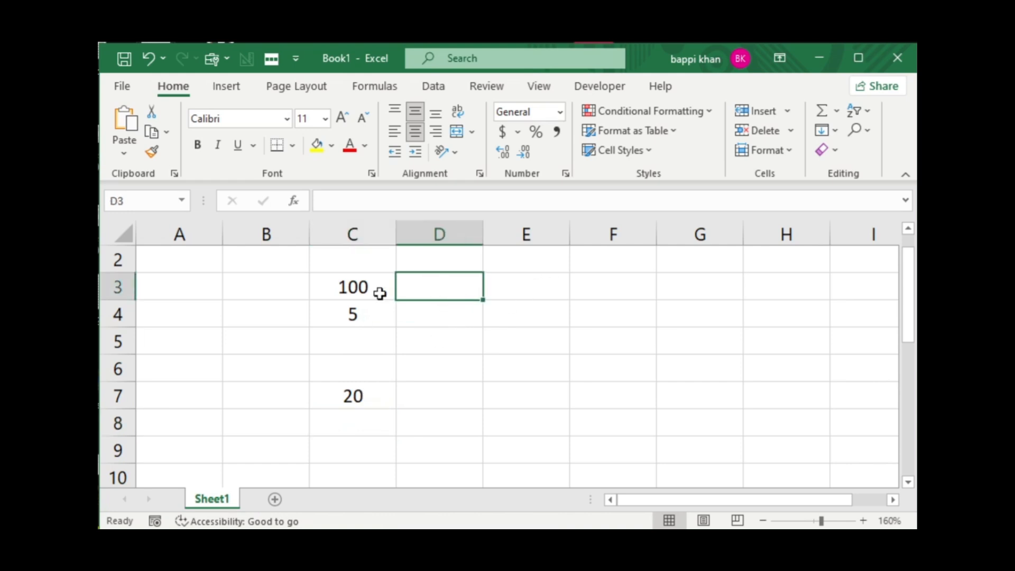
pyautogui.write('40')
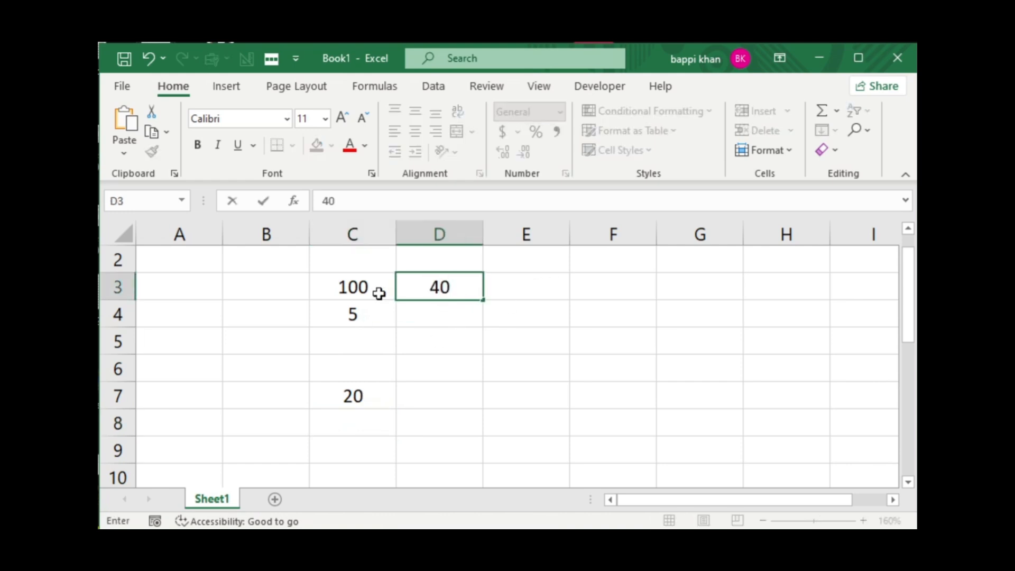
pyautogui.click(427, 320)
pyautogui.write('10')
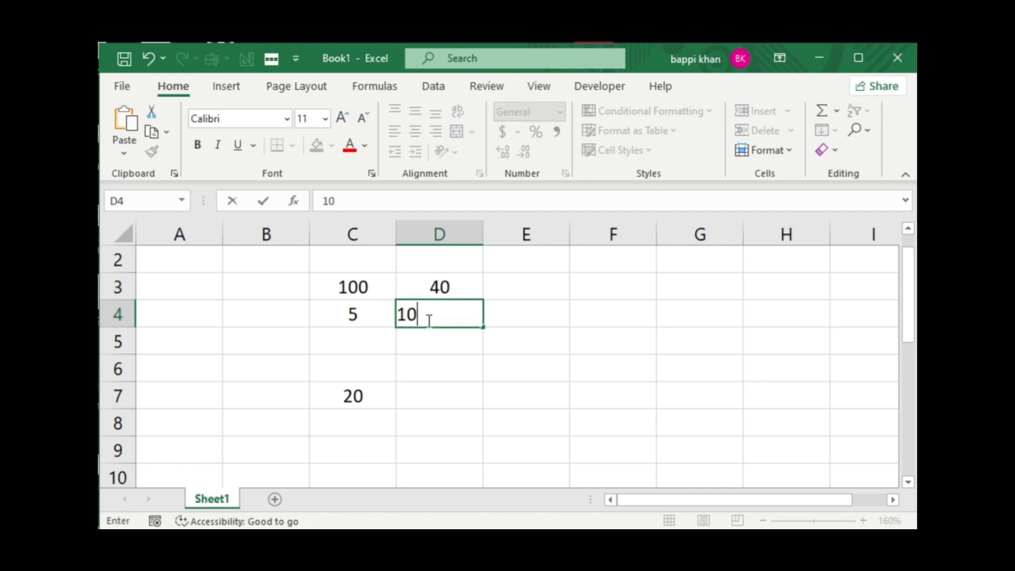
pyautogui.click(459, 391)
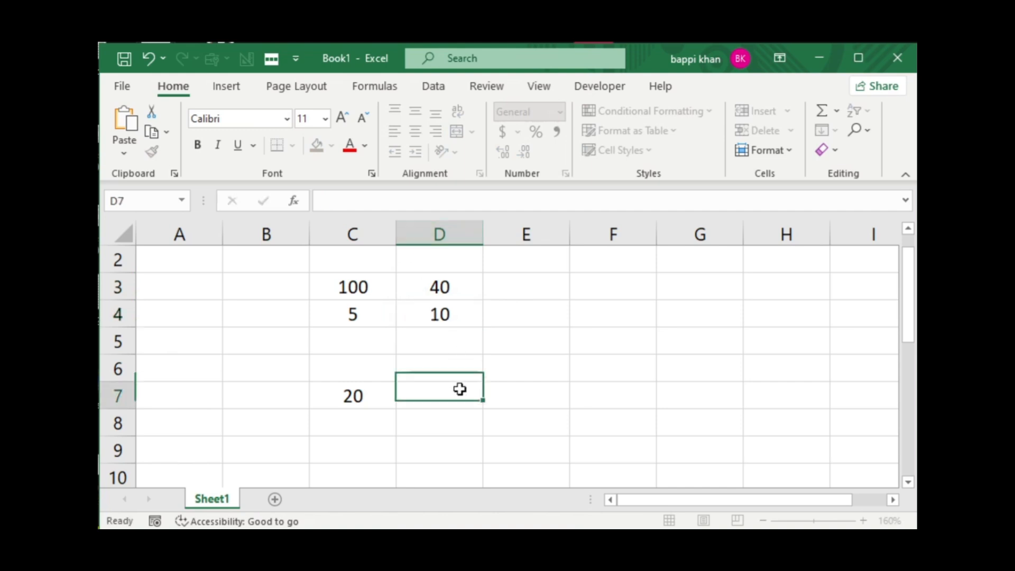
pyautogui.click(364, 398)
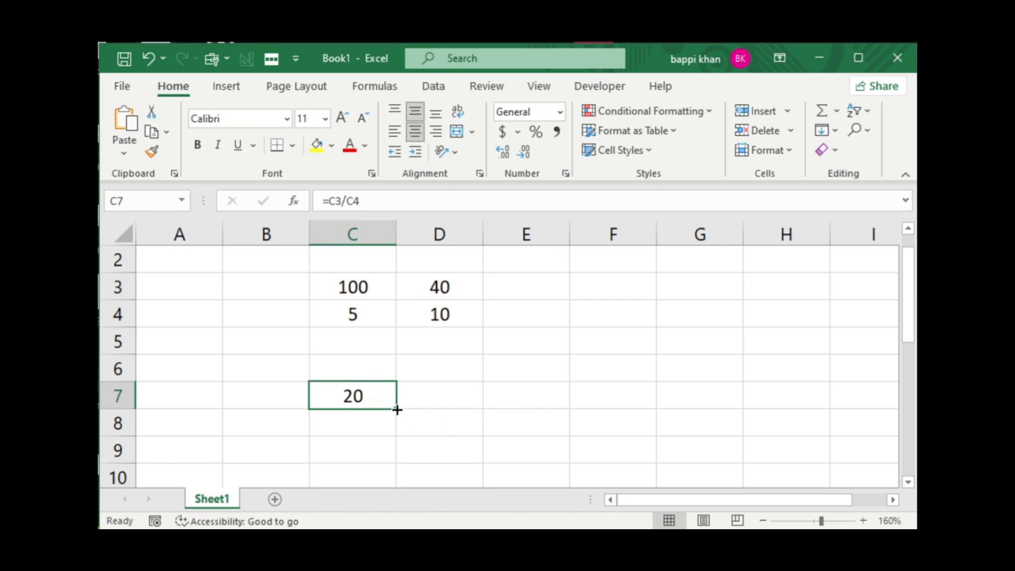
pyautogui.moveTo(397, 409); pyautogui.dragTo(447, 421)
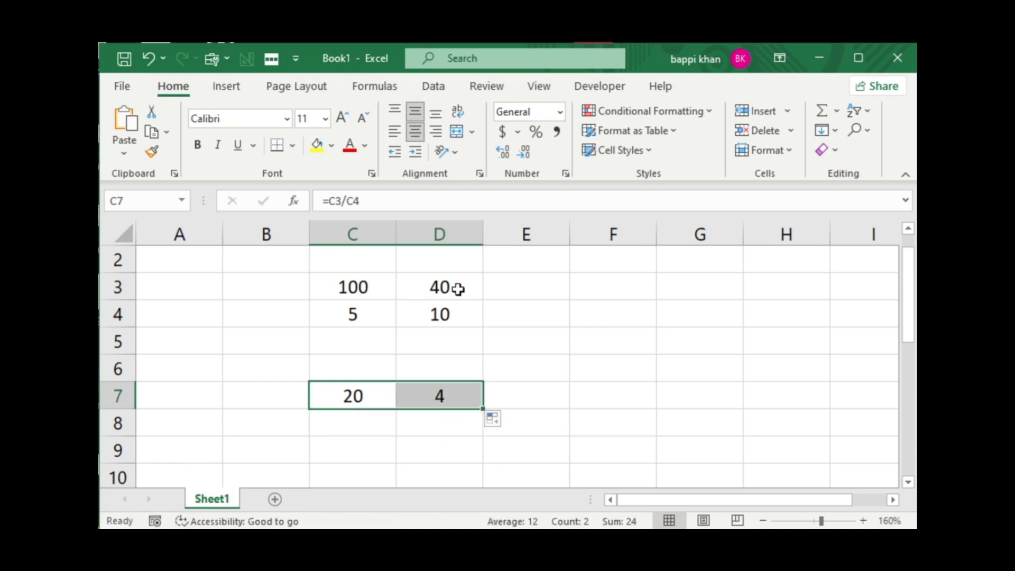
# Enter 500 in E3 and 4 in E4, and fill the division formula from D7 across into E7.
pyautogui.click(531, 293)
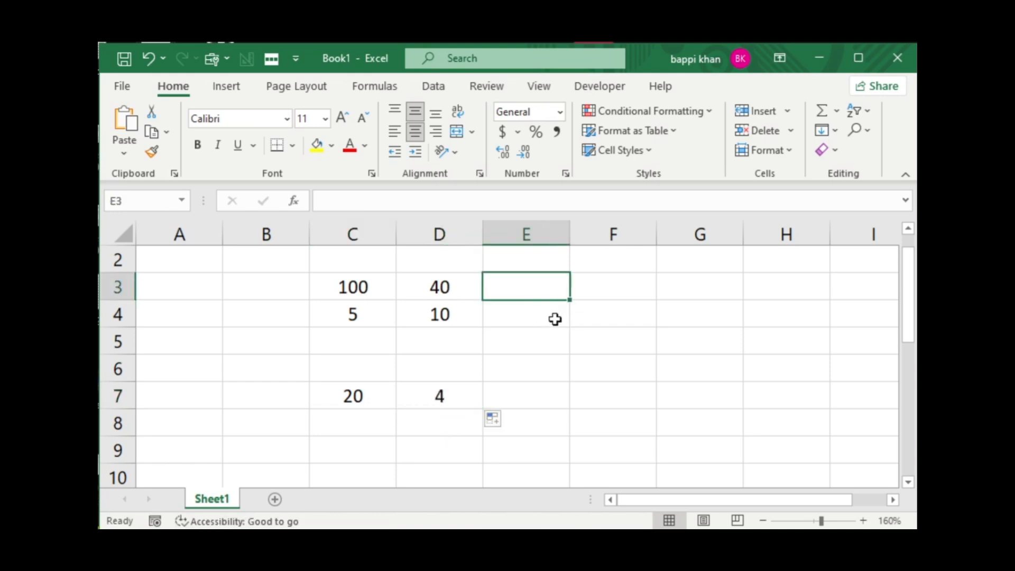
pyautogui.write('500')
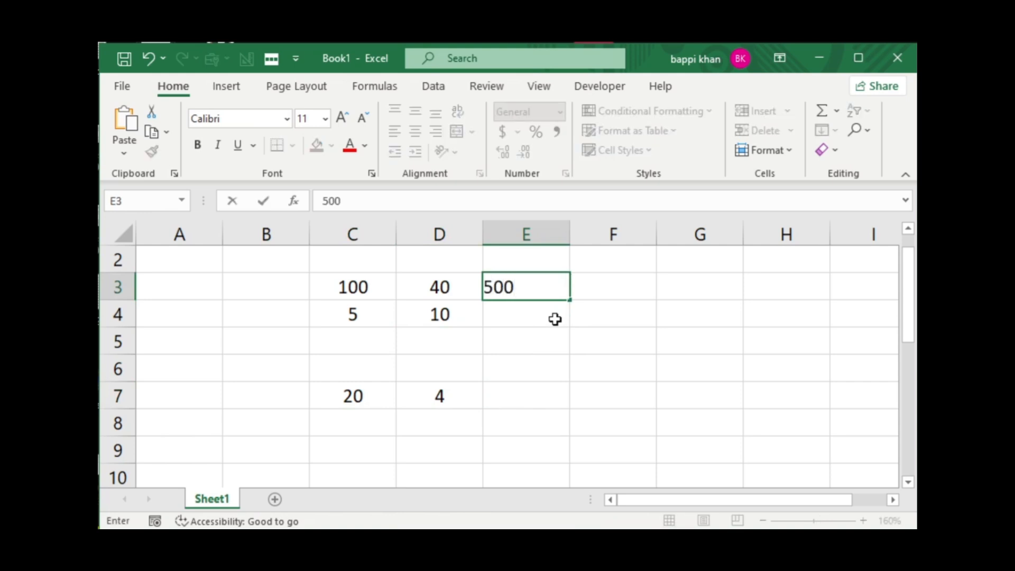
pyautogui.click(528, 312)
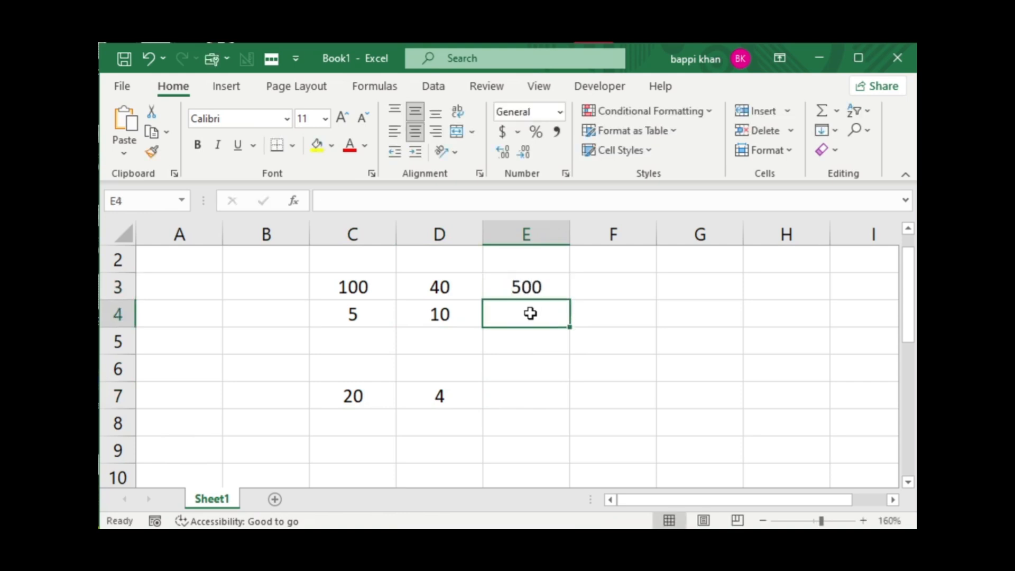
pyautogui.write('4')
pyautogui.click(539, 392)
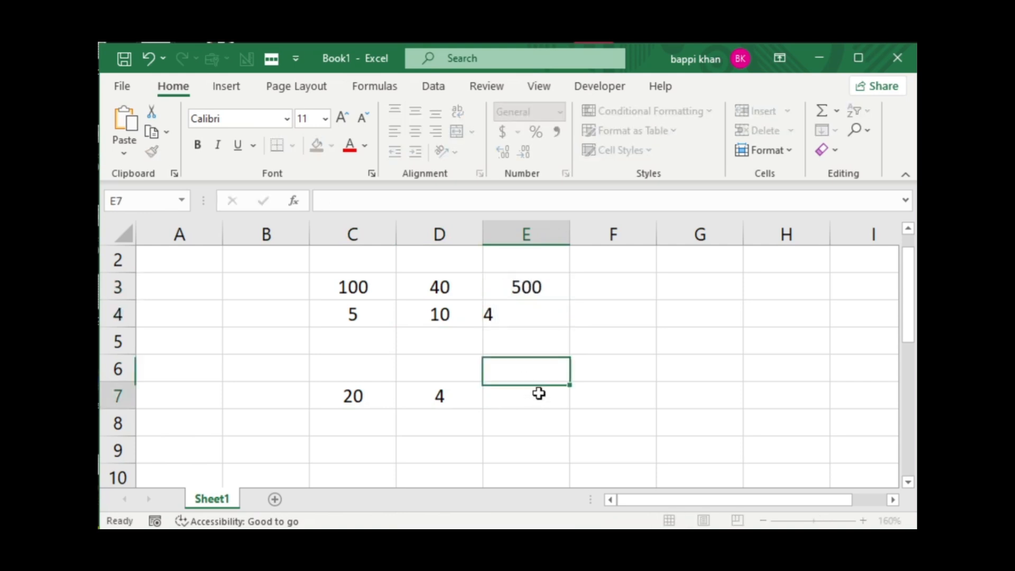
pyautogui.click(457, 397)
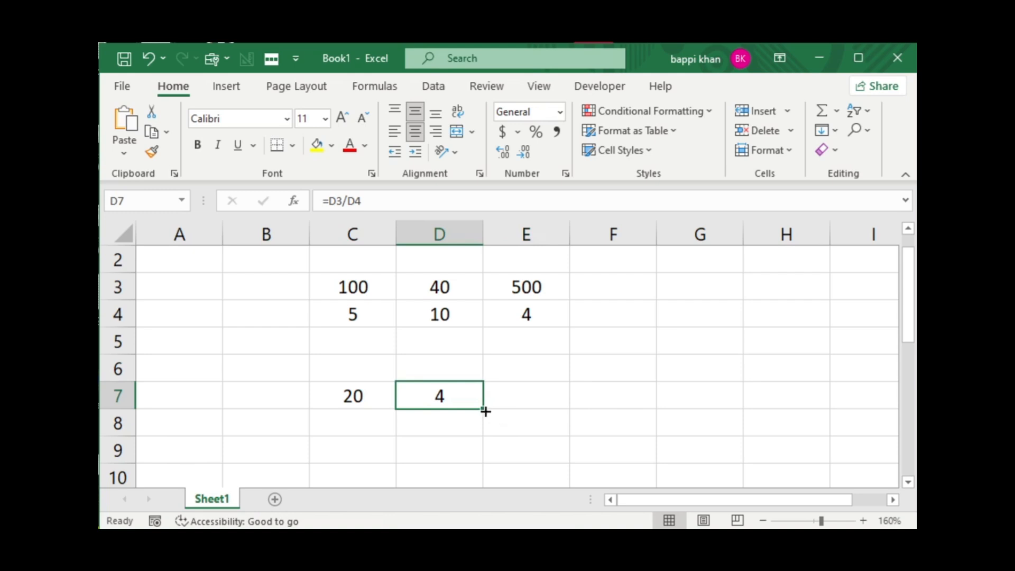
pyautogui.moveTo(486, 410); pyautogui.dragTo(553, 414)
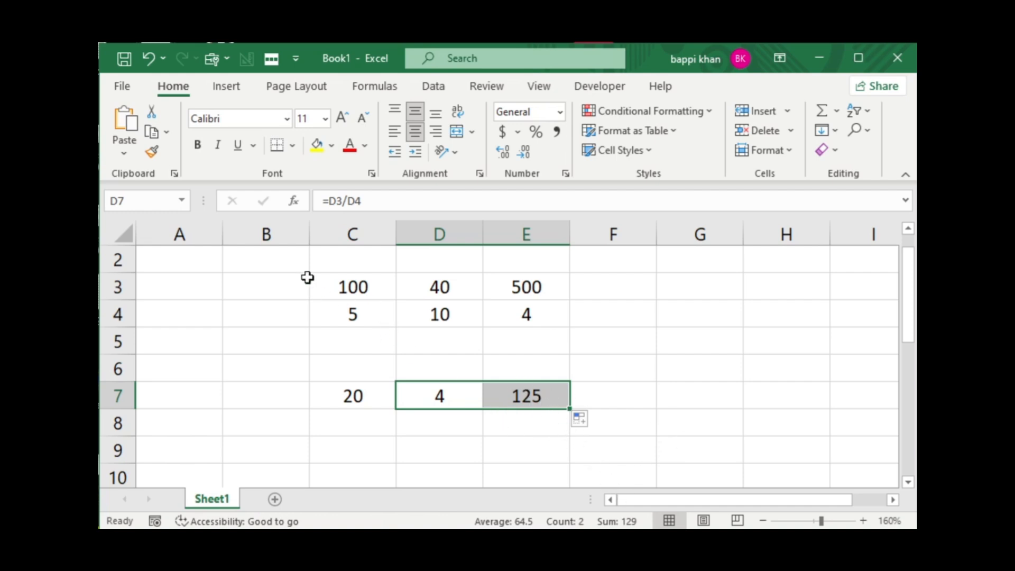
# Clear the division example by deleting the contents of cells B3 to E7.
pyautogui.moveTo(305, 277); pyautogui.dragTo(539, 401)
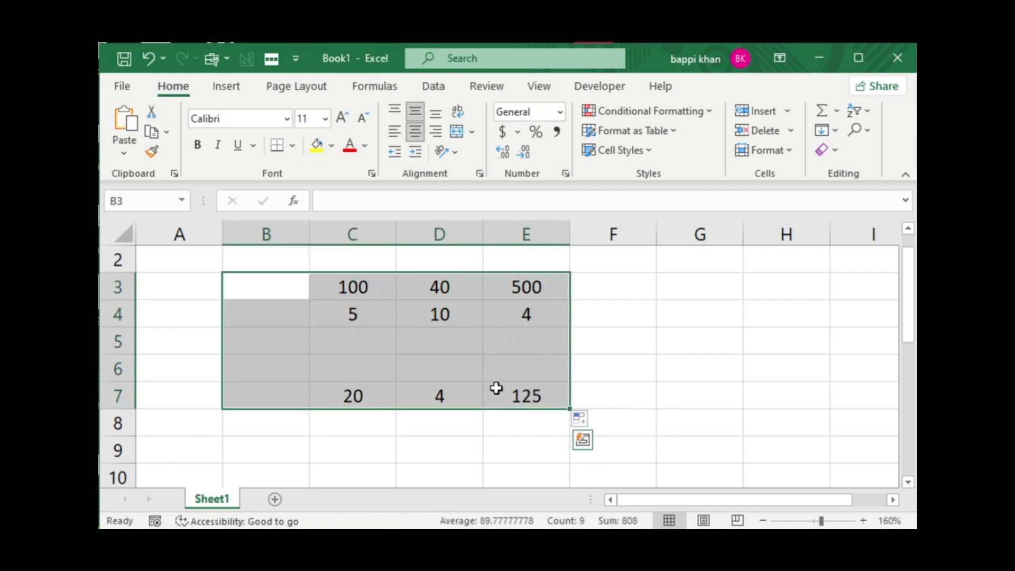
pyautogui.press('Delete')
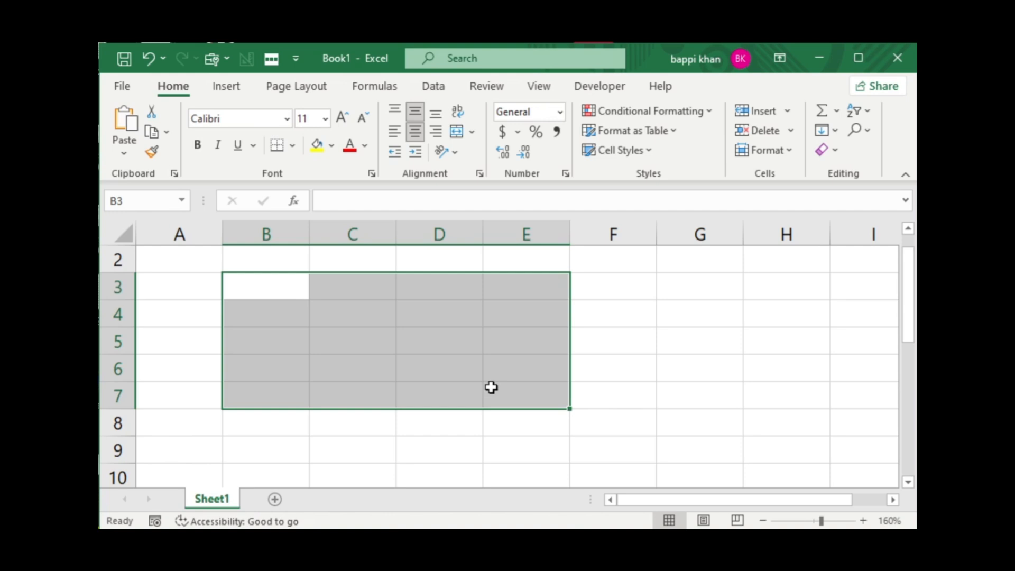
pyautogui.click(622, 311)
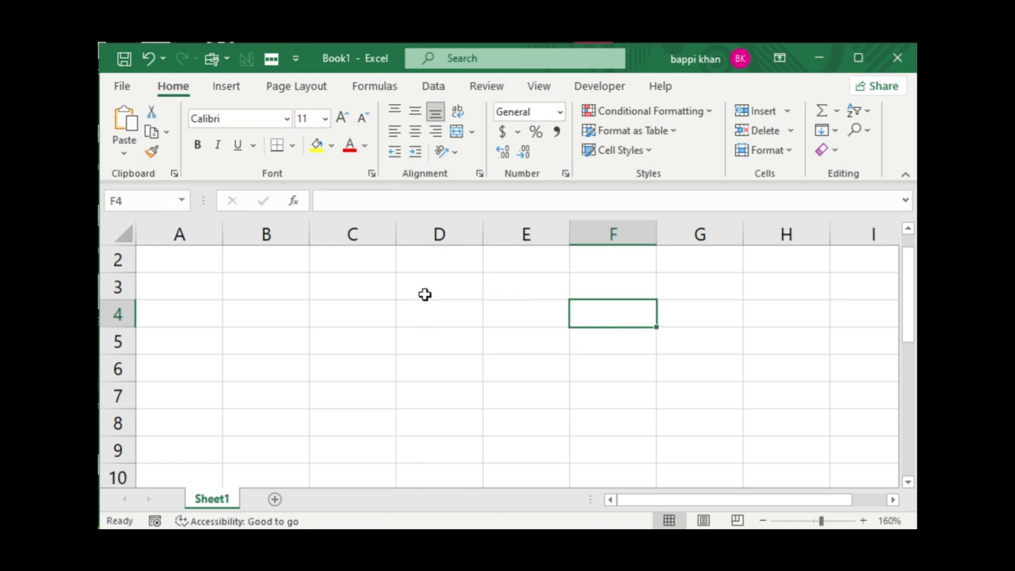